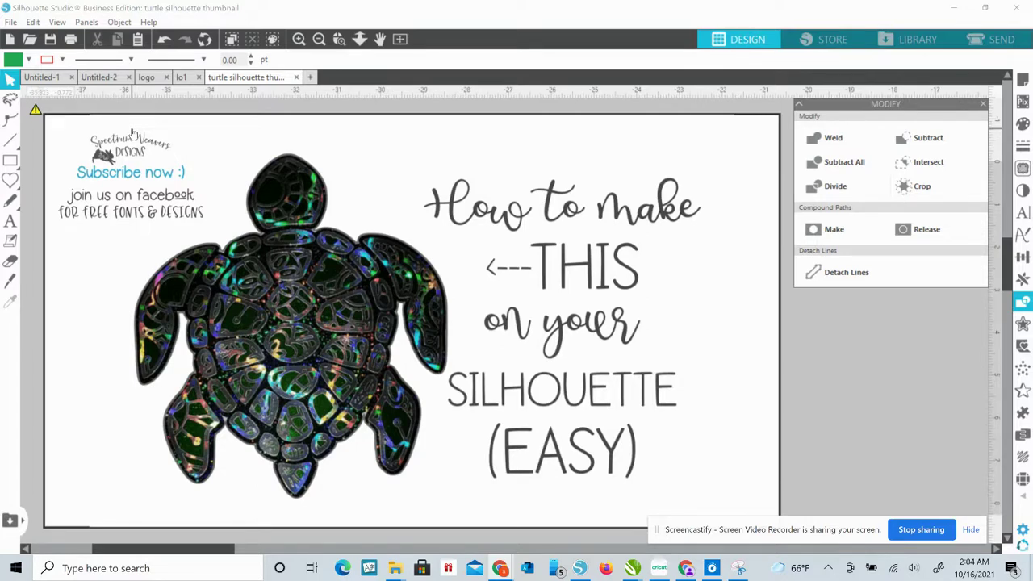
# Shrink the How to make THIS thumbnail to 7.150 in wide and place it top-left.
pyautogui.click(638, 416)
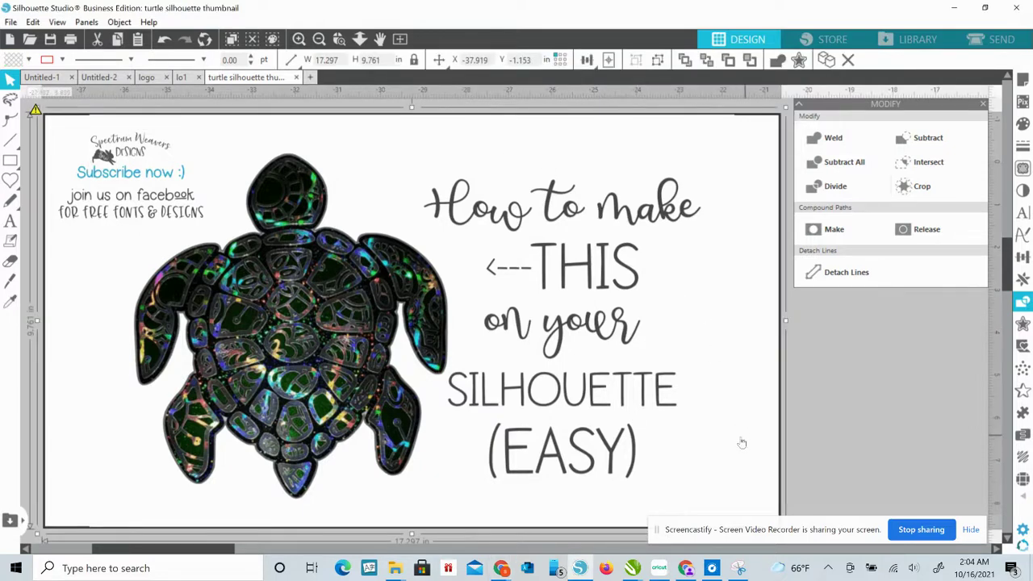
pyautogui.moveTo(737, 443); pyautogui.dragTo(695, 398)
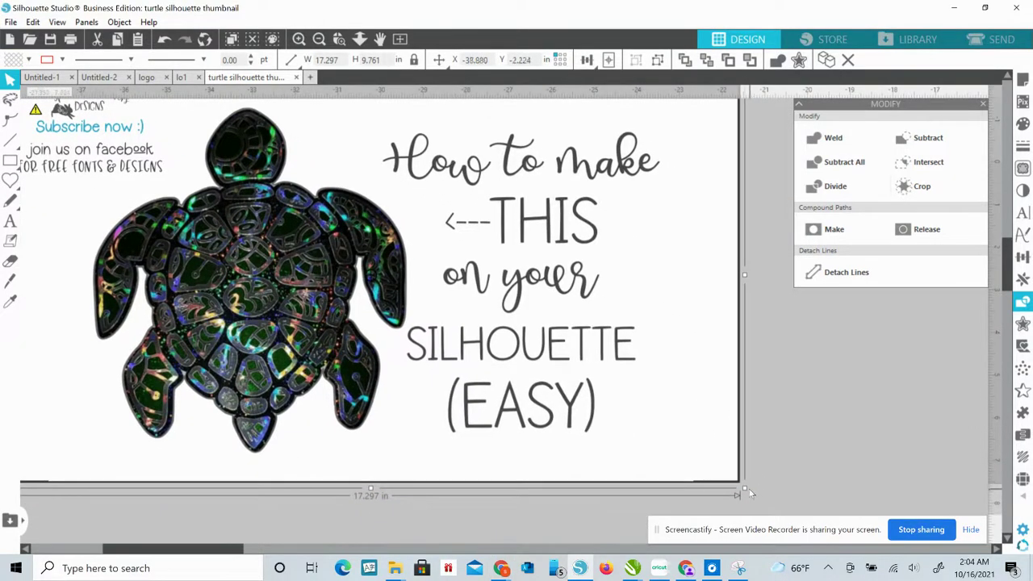
pyautogui.moveTo(746, 492); pyautogui.dragTo(285, 224)
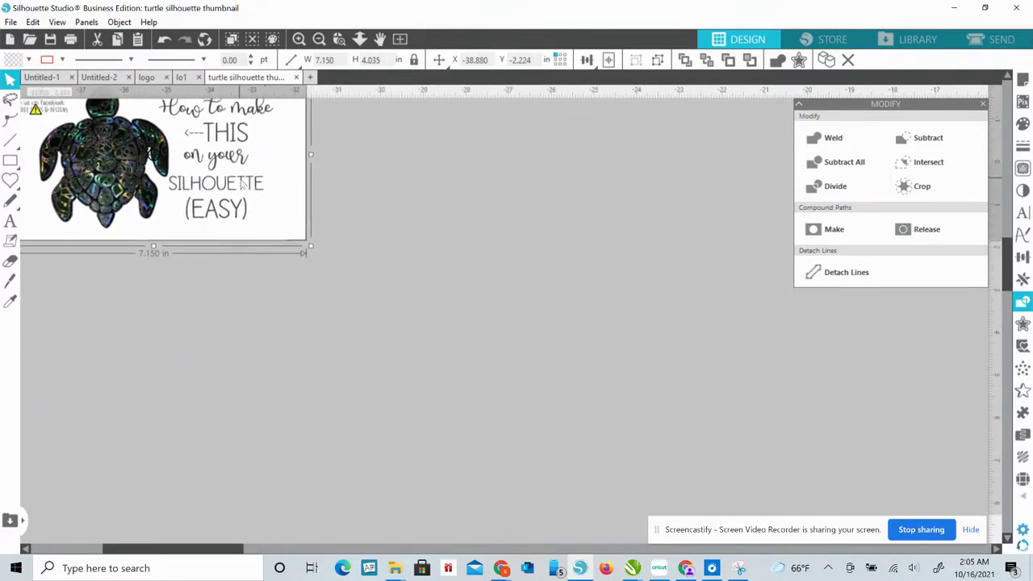
pyautogui.moveTo(241, 184); pyautogui.dragTo(247, 215)
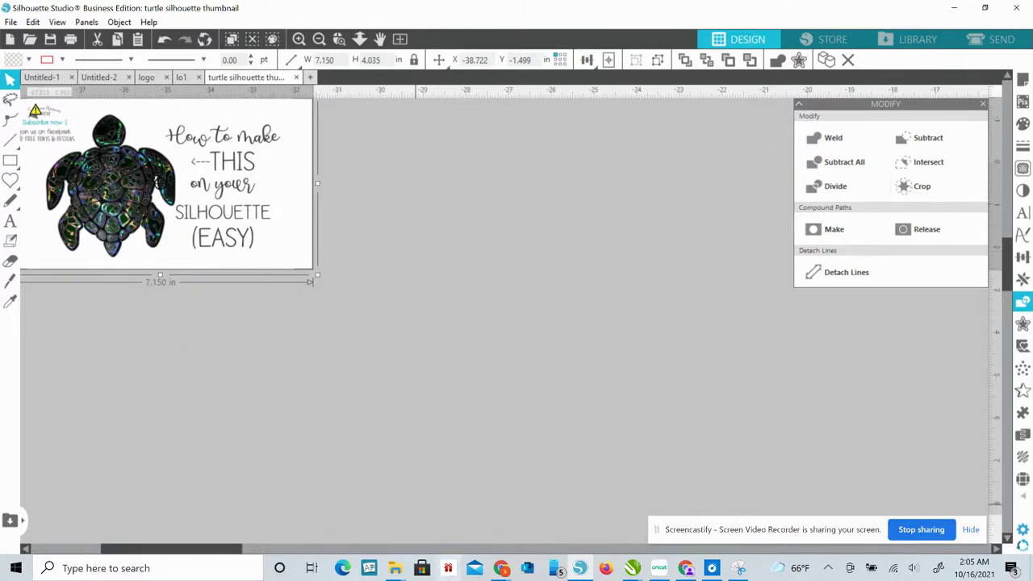
pyautogui.moveTo(226, 550); pyautogui.dragTo(309, 549)
# Pull the turtle and vinyl swatch group left, beside the thumbnail.
pyautogui.click(878, 347)
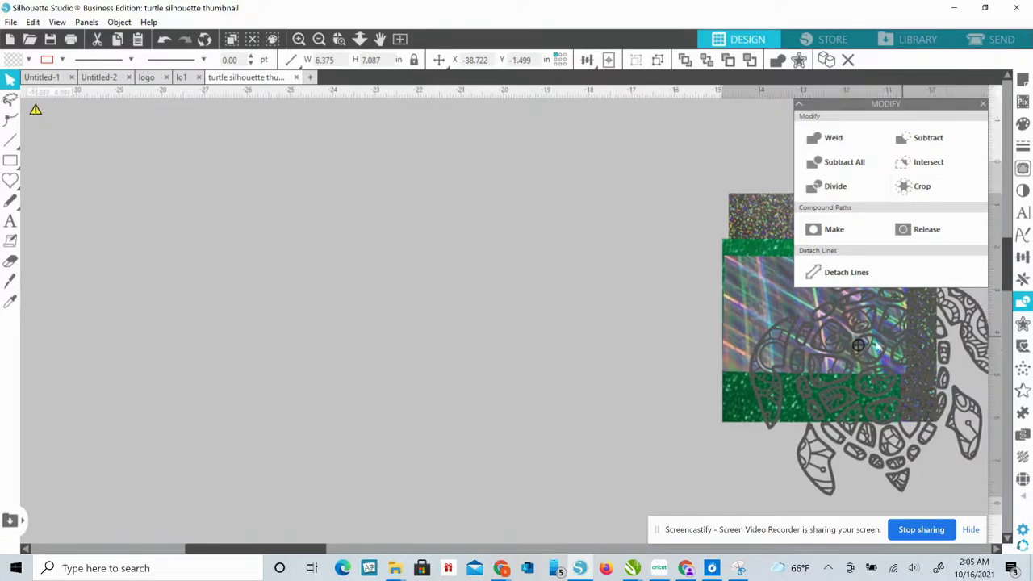
pyautogui.moveTo(878, 347); pyautogui.dragTo(173, 319)
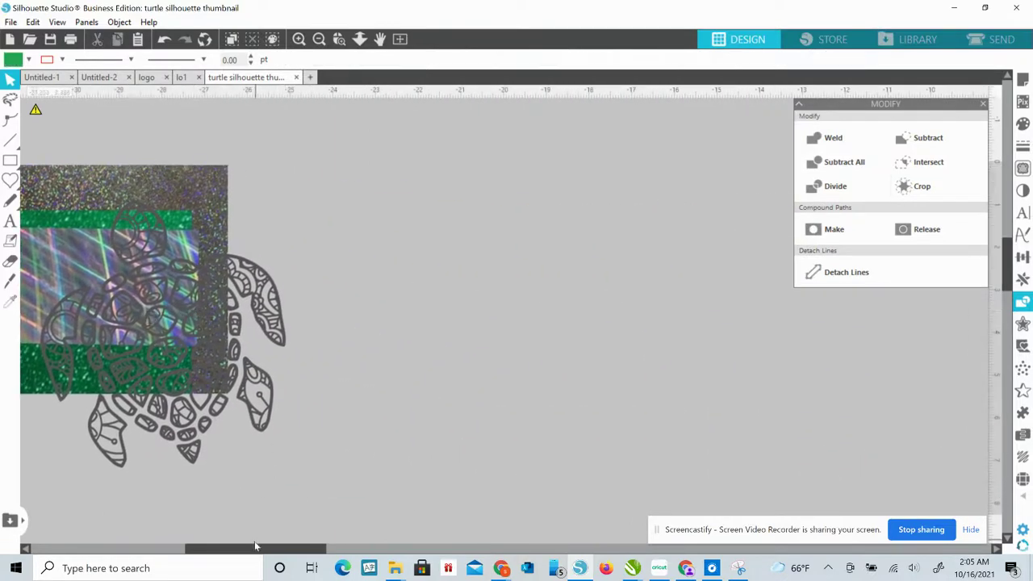
pyautogui.moveTo(255, 548); pyautogui.dragTo(139, 537)
pyautogui.moveTo(298, 213); pyautogui.dragTo(190, 212)
# Ungroup the turtle group, with the turtle lower left and the holographic, green and dark glitter swatches fanned apart.
pyautogui.rightClick(573, 304)
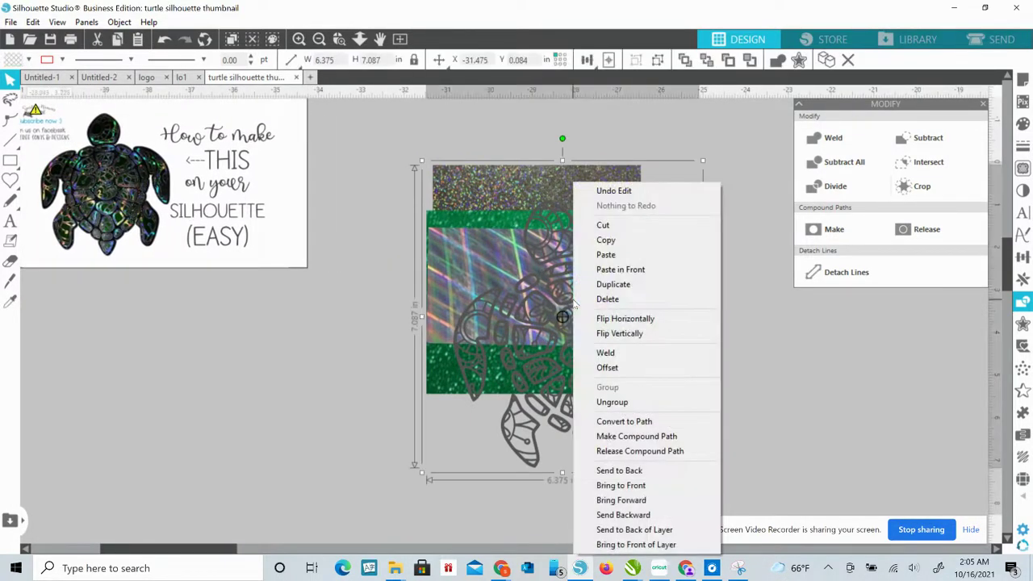
pyautogui.click(612, 402)
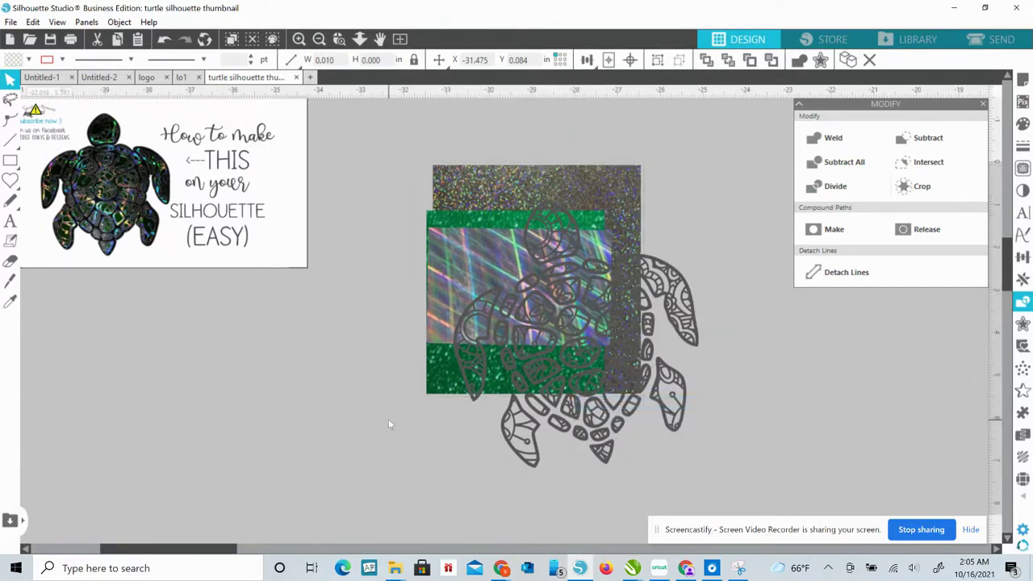
pyautogui.moveTo(570, 376); pyautogui.dragTo(238, 423)
pyautogui.moveTo(512, 280); pyautogui.dragTo(426, 455)
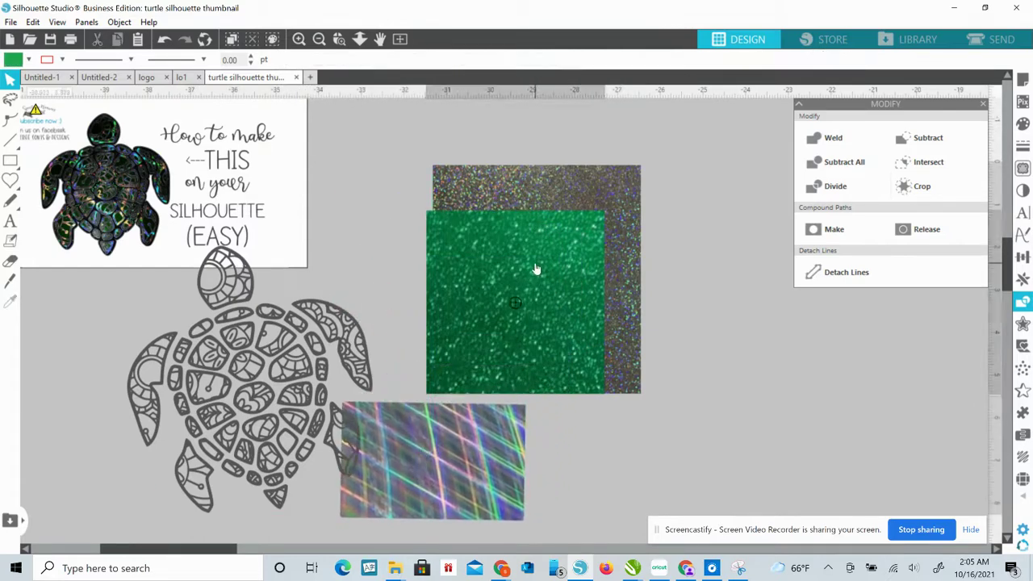
pyautogui.moveTo(536, 267); pyautogui.dragTo(496, 340)
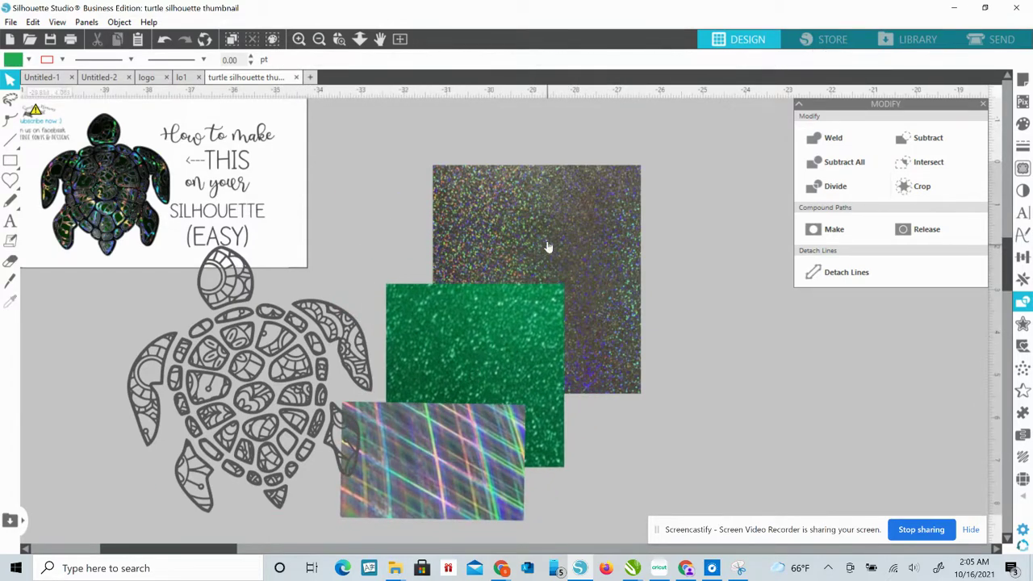
pyautogui.moveTo(548, 243); pyautogui.dragTo(546, 265)
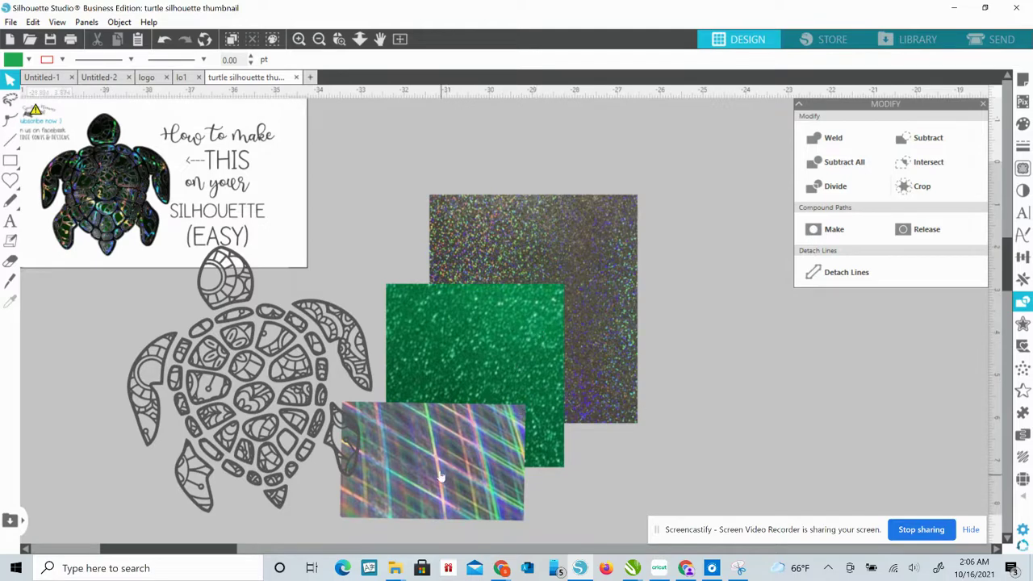
# Stack the holographic, green and dark glitter swatches at the far right and centre the turtle outline.
pyautogui.moveTo(460, 474); pyautogui.dragTo(687, 453)
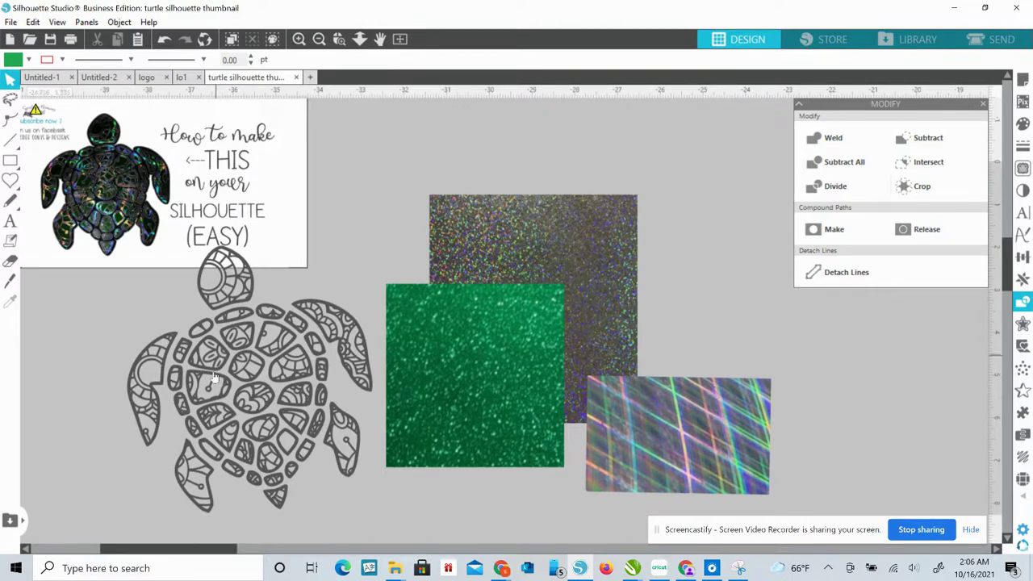
pyautogui.moveTo(445, 350); pyautogui.dragTo(805, 174)
pyautogui.click(539, 274)
pyautogui.moveTo(539, 274); pyautogui.dragTo(802, 196)
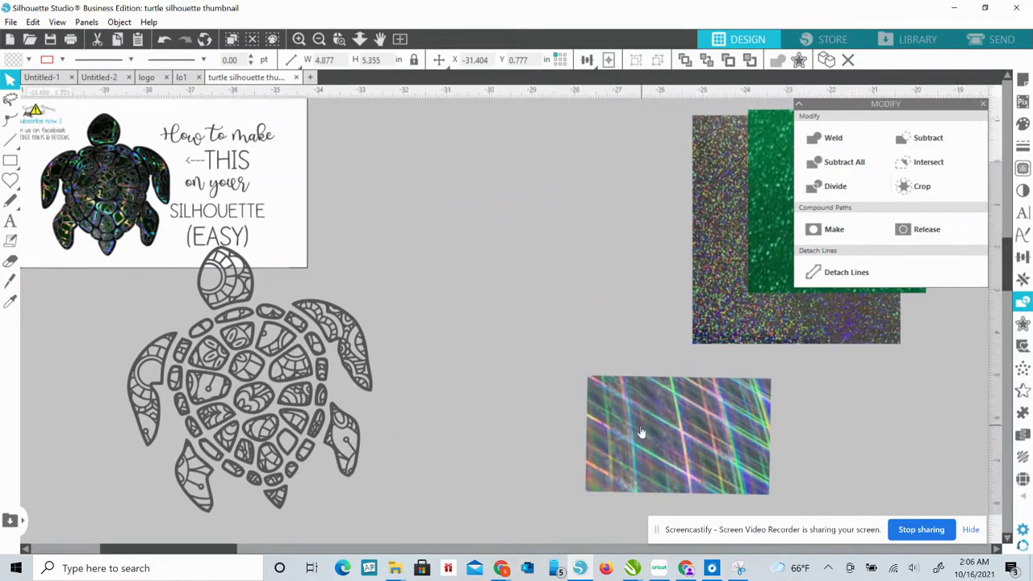
pyautogui.moveTo(662, 409); pyautogui.dragTo(843, 218)
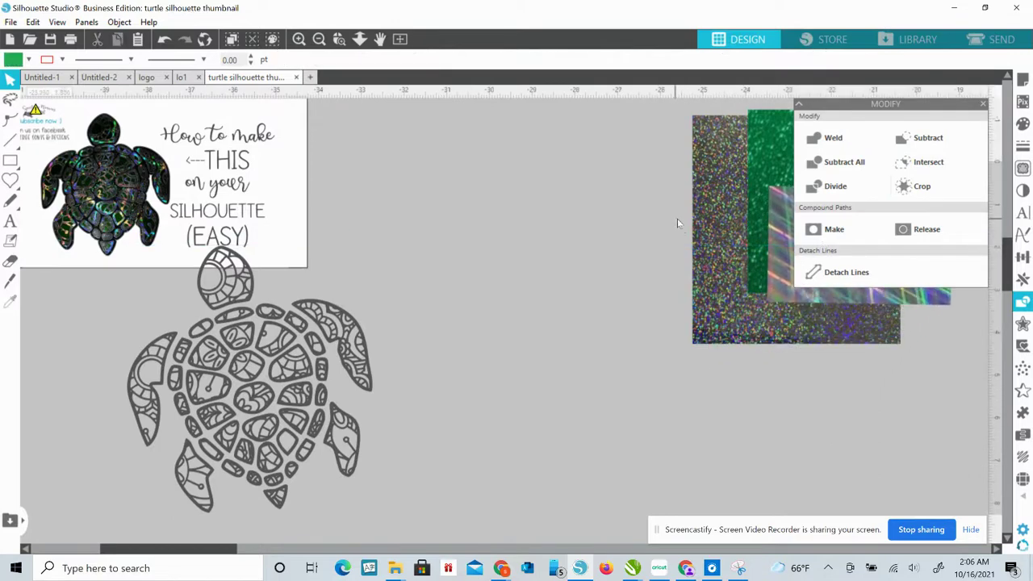
pyautogui.click(725, 219)
pyautogui.moveTo(725, 220); pyautogui.dragTo(783, 223)
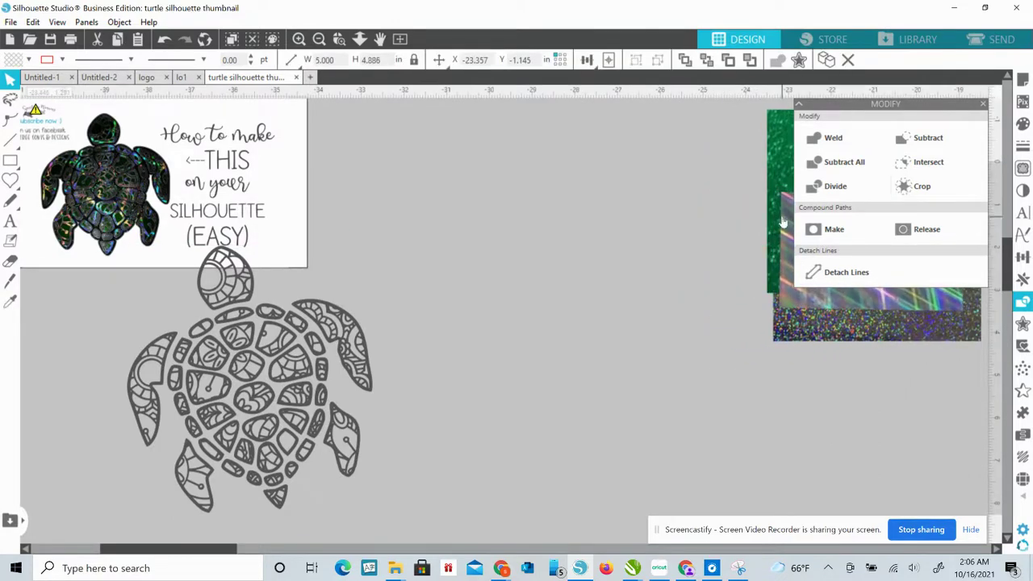
pyautogui.click(216, 461)
pyautogui.moveTo(244, 398); pyautogui.dragTo(536, 359)
pyautogui.click(536, 360)
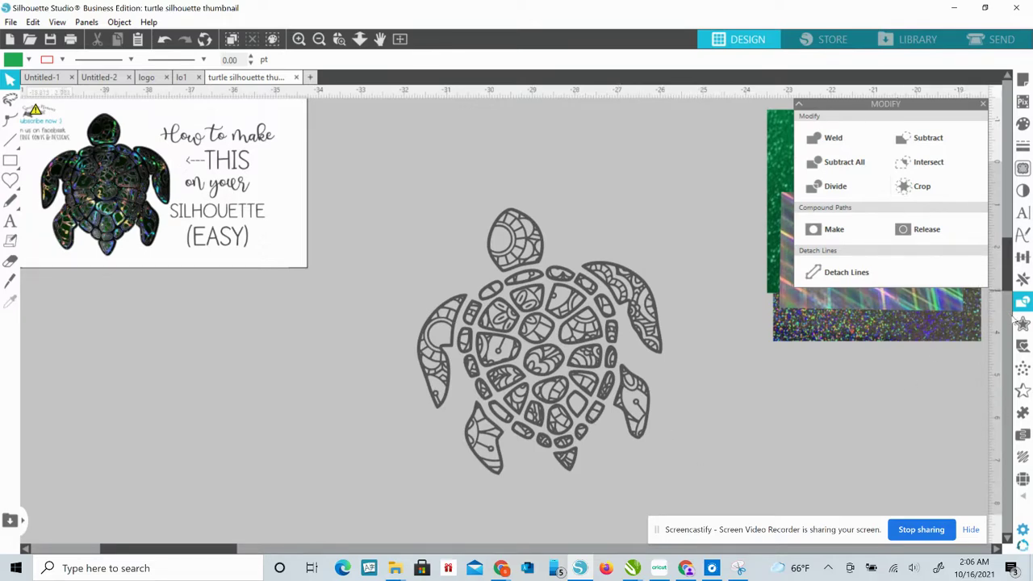
# Trace the mandala turtle's outer edge at 45.0% threshold and scale 10.
pyautogui.click(1023, 169)
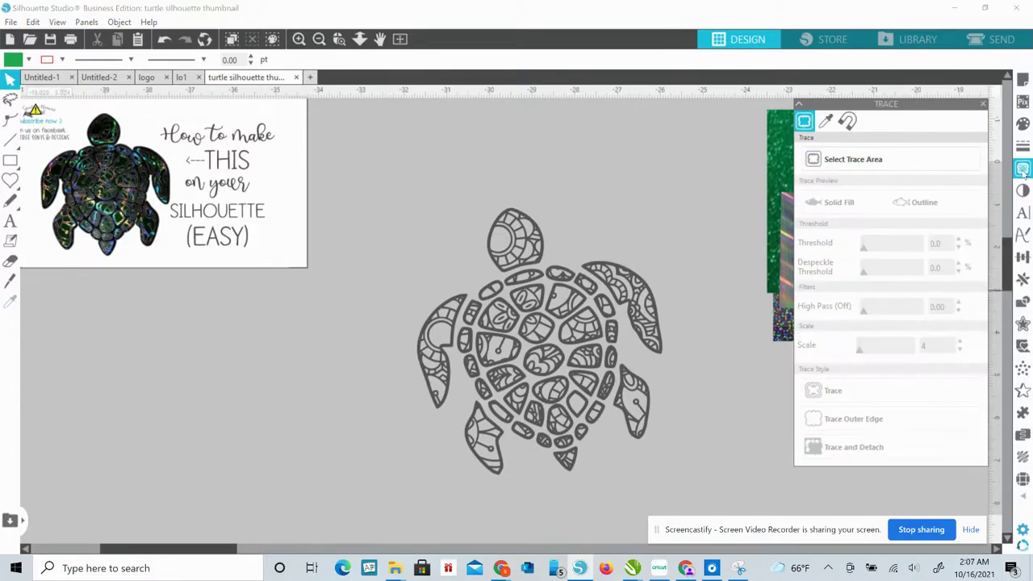
pyautogui.click(901, 161)
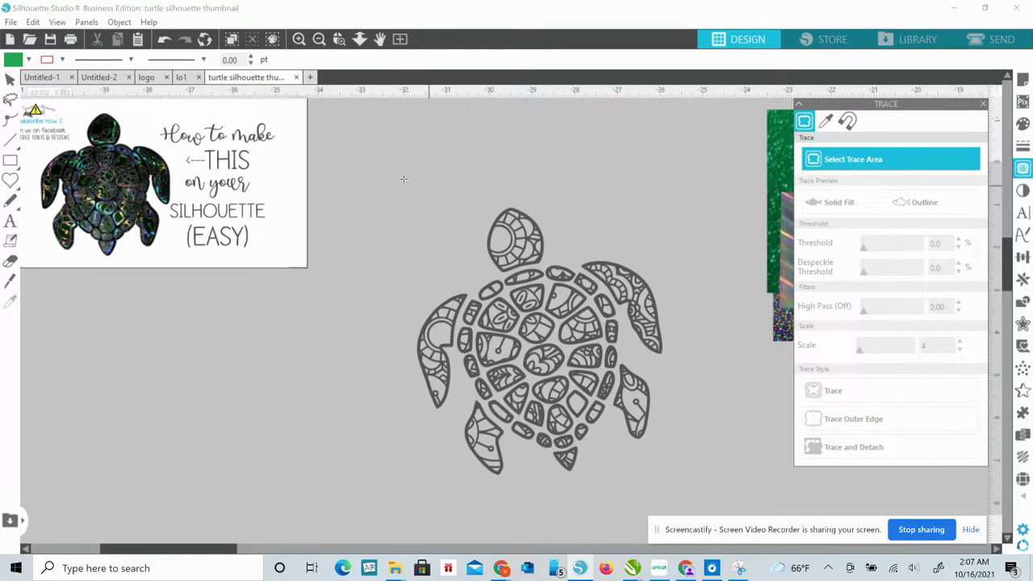
pyautogui.moveTo(353, 141); pyautogui.dragTo(558, 440)
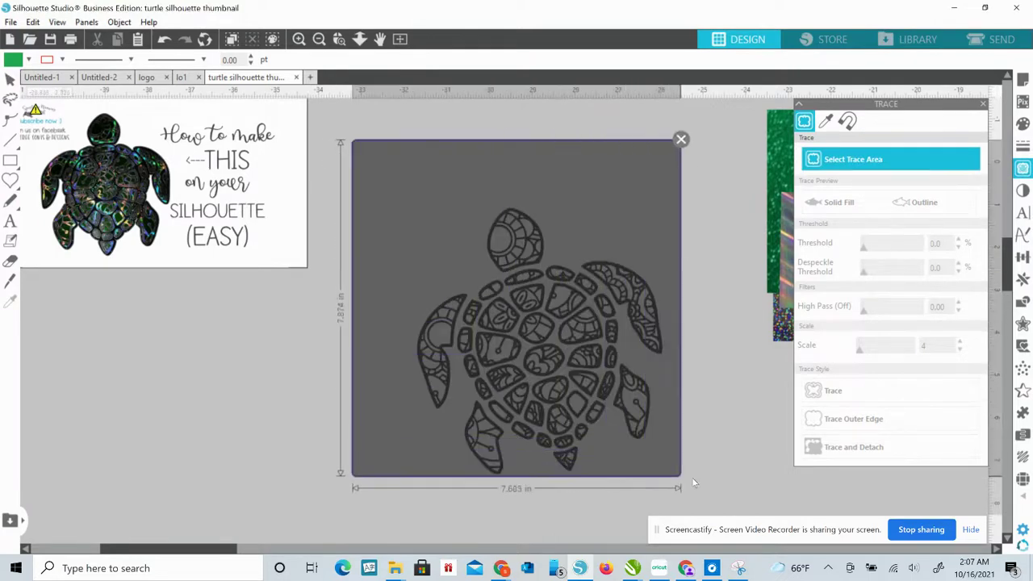
pyautogui.moveTo(698, 483); pyautogui.dragTo(709, 491)
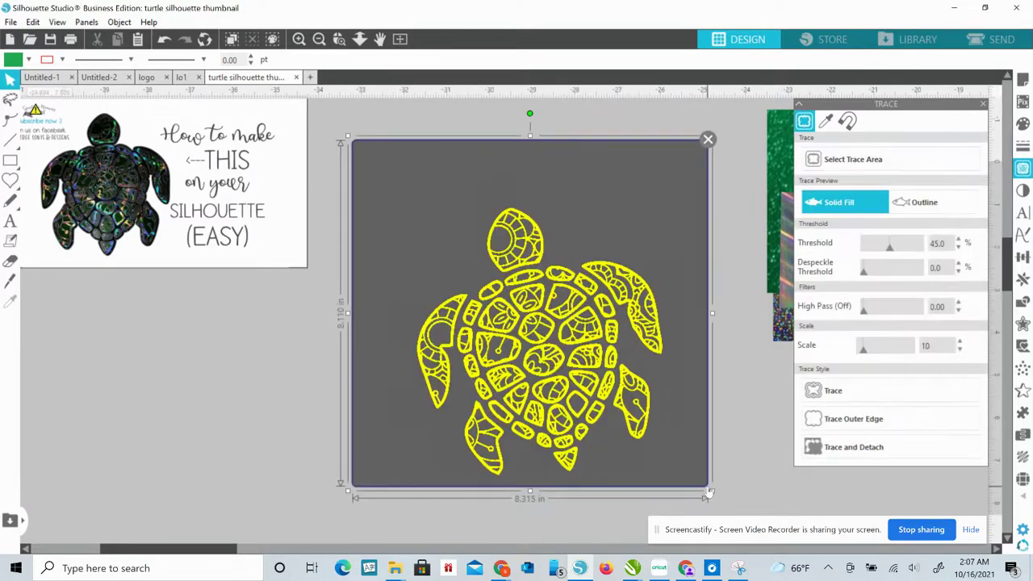
pyautogui.click(864, 418)
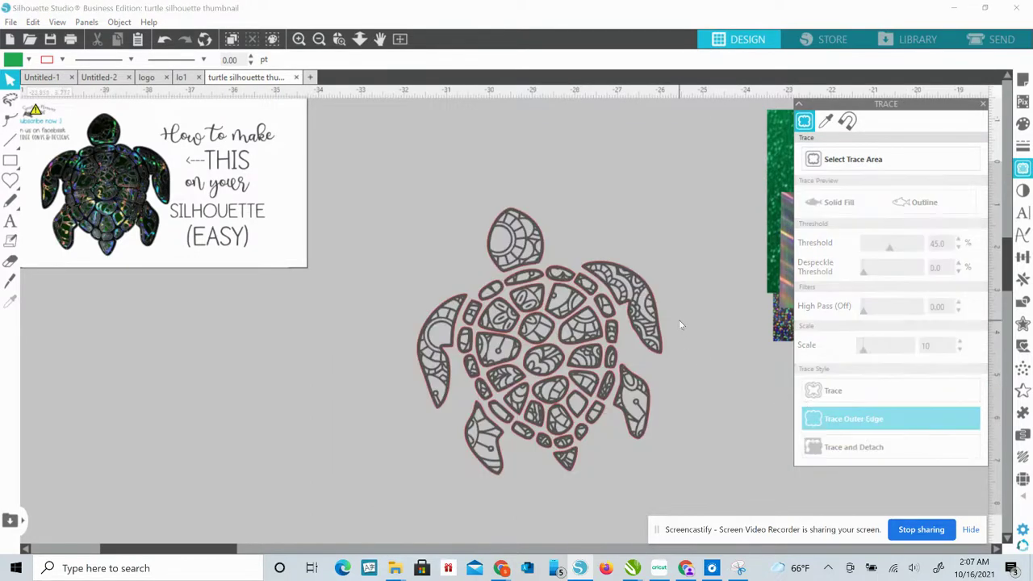
# Fill the traced turtle dark grey with a matching dark outline.
pyautogui.moveTo(567, 306); pyautogui.dragTo(806, 283)
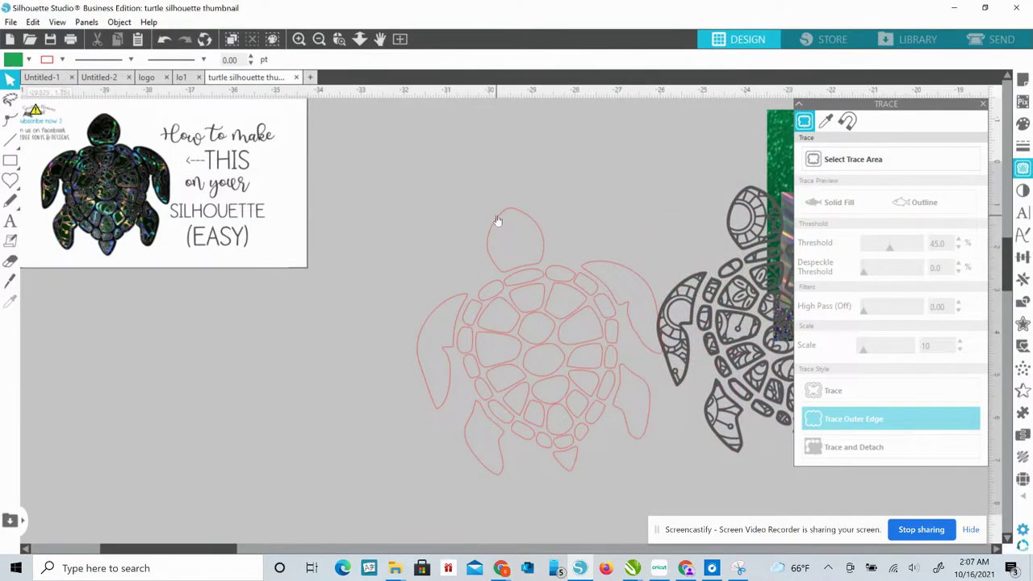
pyautogui.click(499, 224)
pyautogui.click(29, 60)
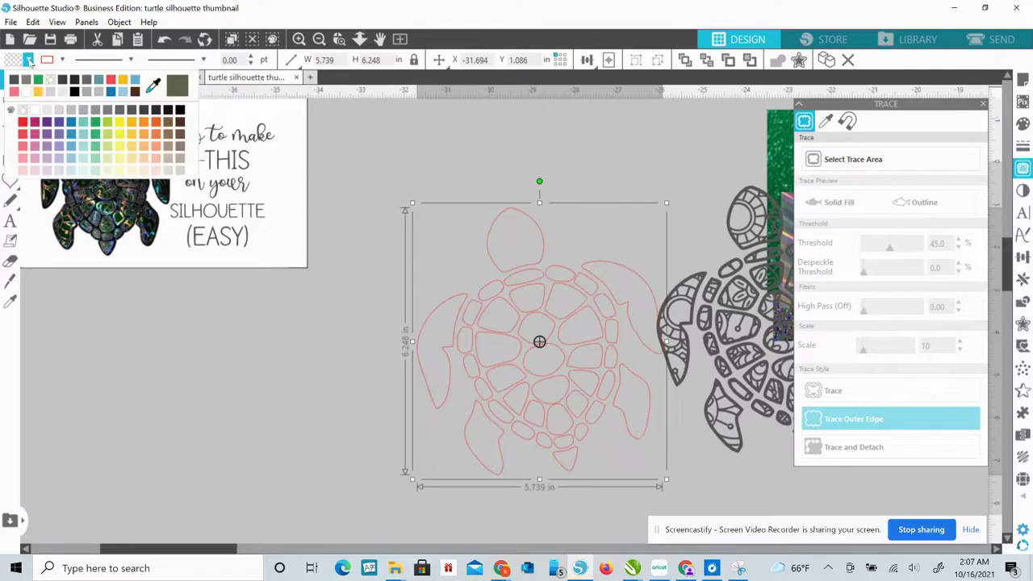
pyautogui.click(63, 80)
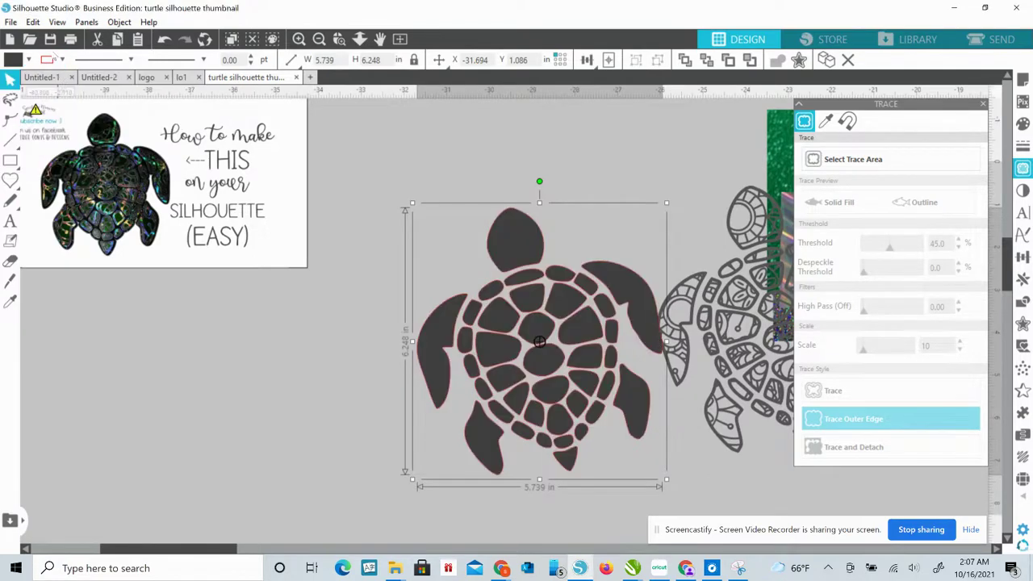
pyautogui.click(62, 59)
pyautogui.click(95, 81)
# Fill the patterned mandala turtle light grey and lay it over the dark turtle.
pyautogui.click(708, 289)
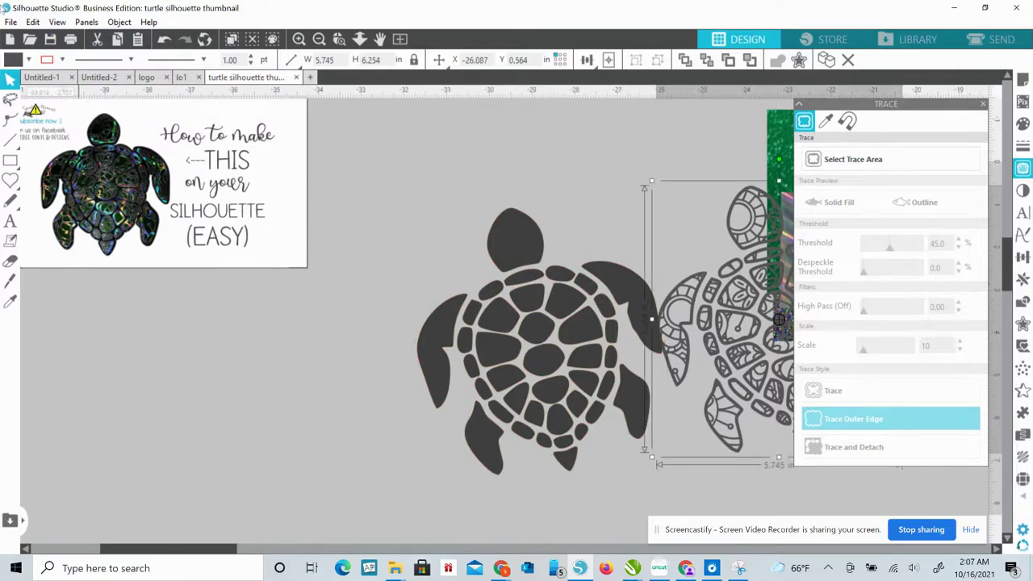
pyautogui.click(27, 60)
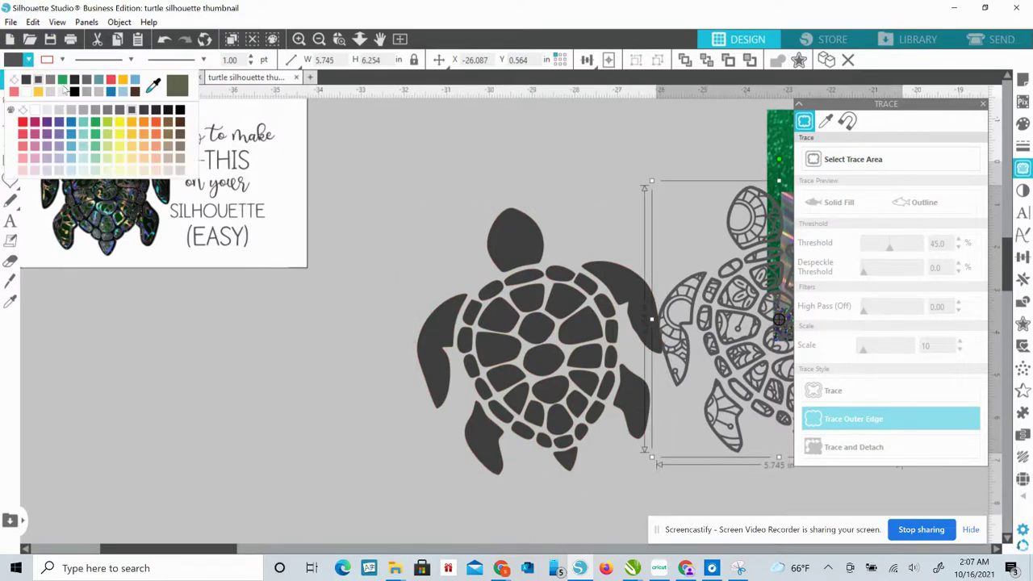
pyautogui.click(86, 92)
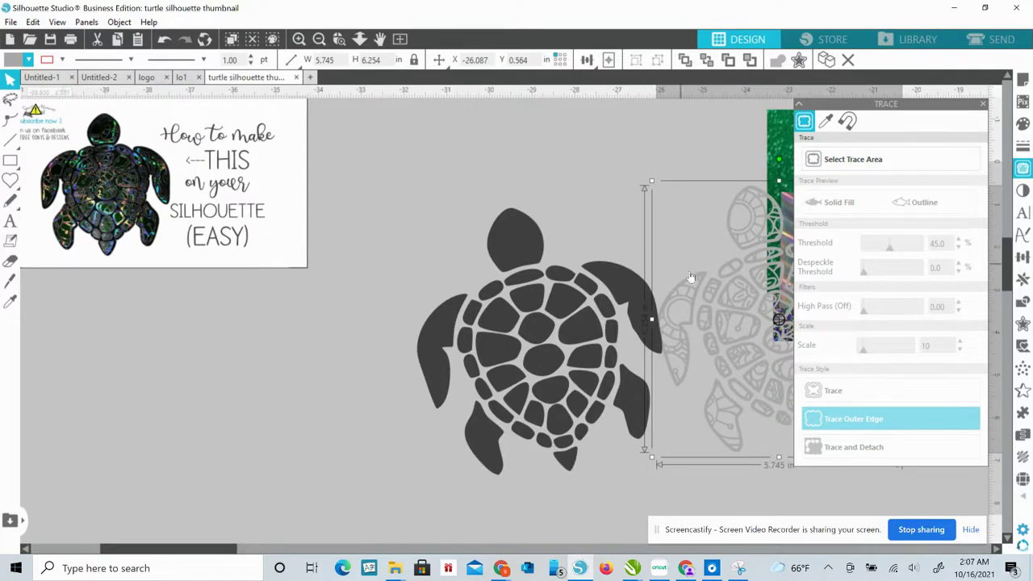
pyautogui.moveTo(704, 291); pyautogui.dragTo(534, 255)
# Bring the mandala turtle to the front of its layer over the solid turtle and give it a darker grey fill.
pyautogui.rightClick(586, 194)
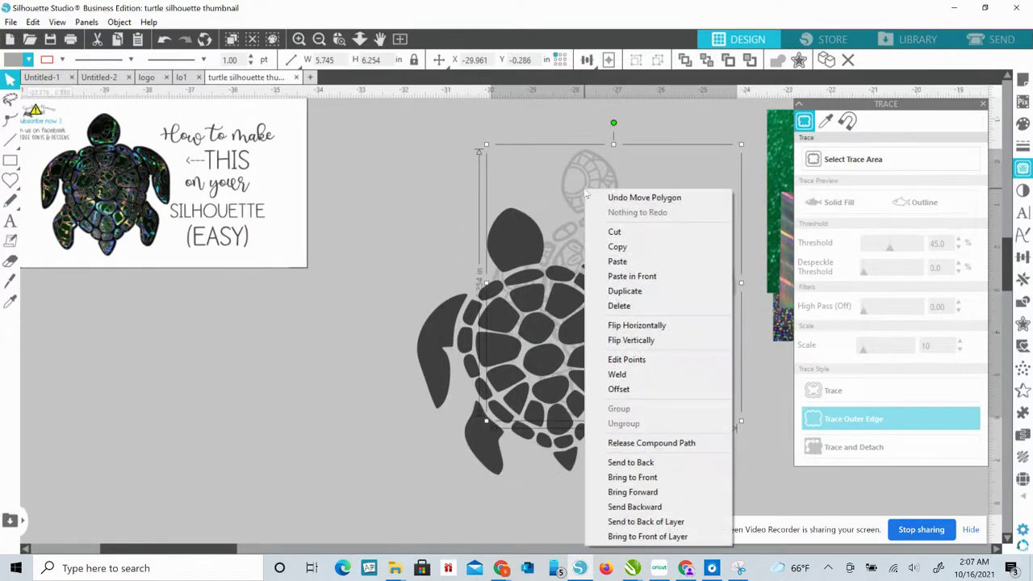
pyautogui.click(638, 535)
pyautogui.moveTo(633, 281); pyautogui.dragTo(558, 339)
pyautogui.click(28, 59)
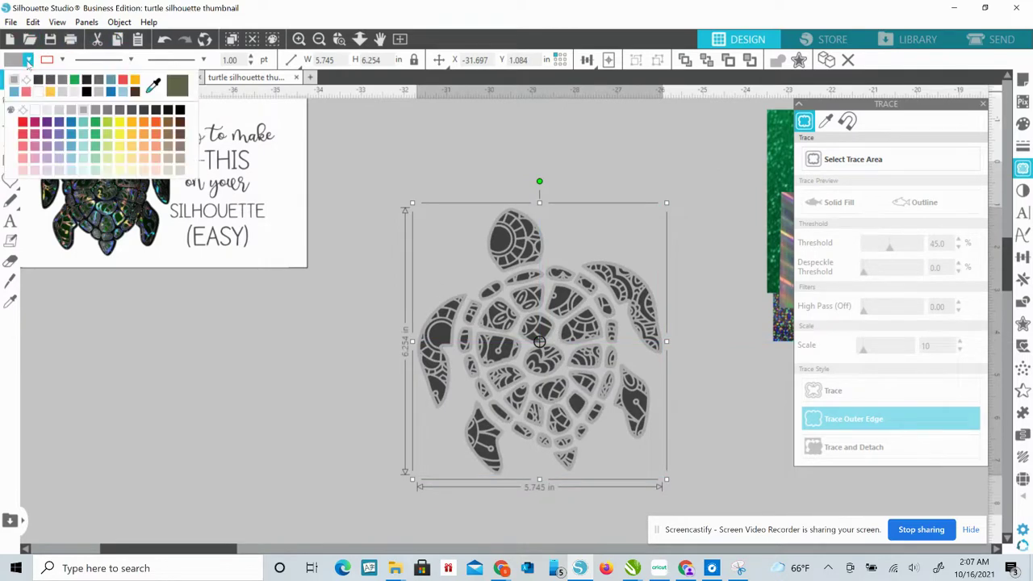
pyautogui.click(96, 111)
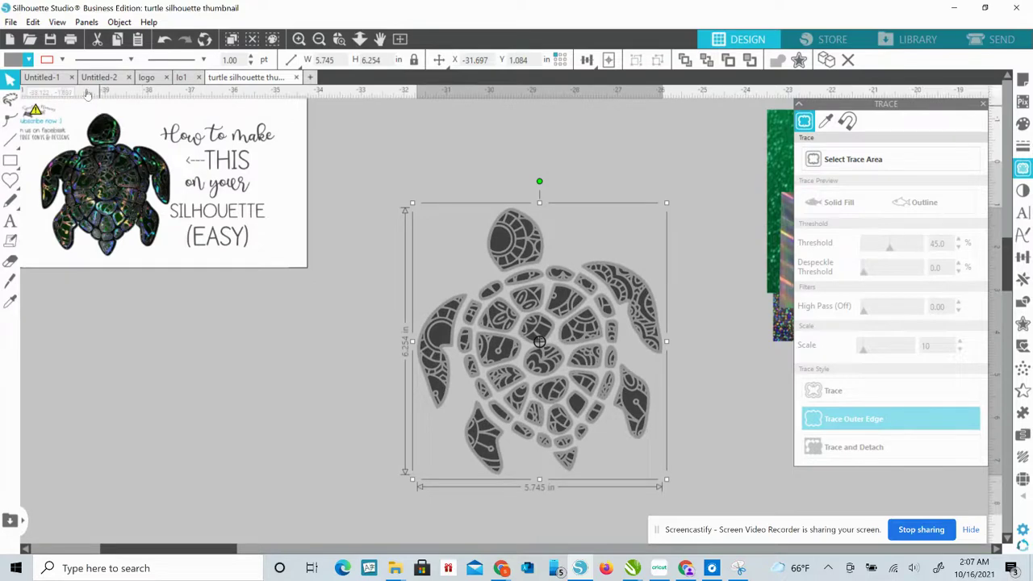
pyautogui.click(27, 61)
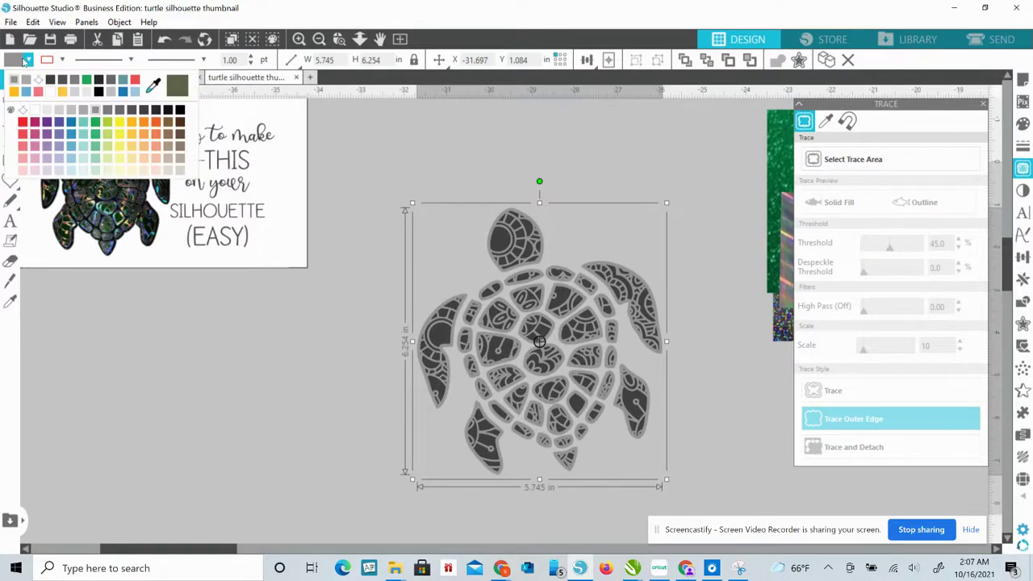
pyautogui.click(117, 112)
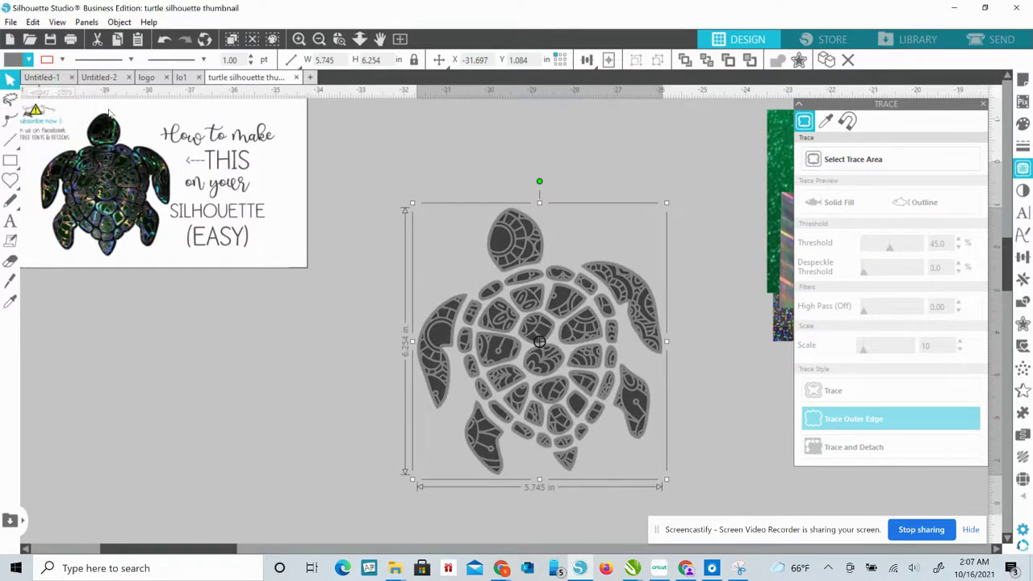
pyautogui.click(525, 155)
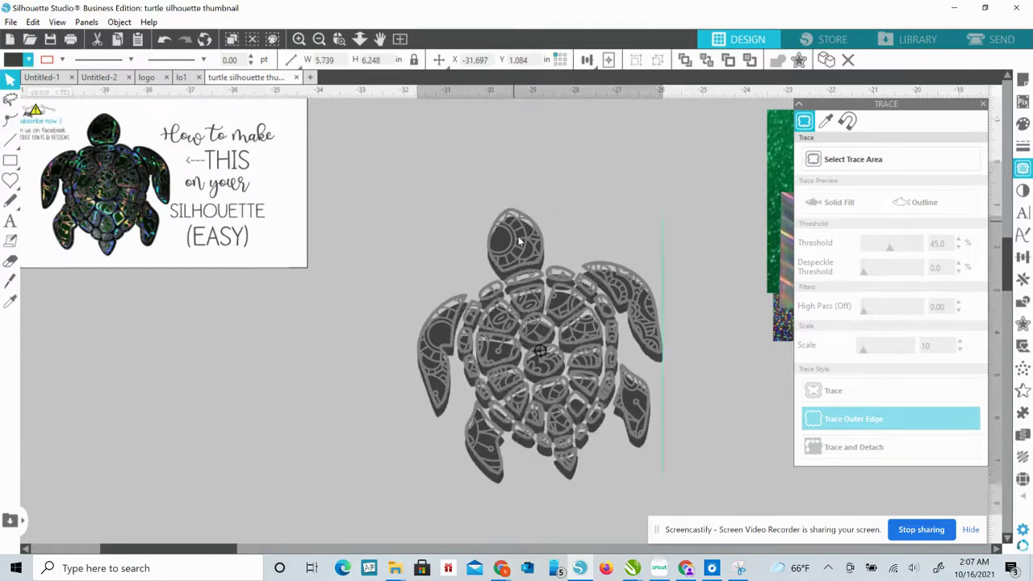
# Fill the solid turtle green and realign it under the mandala turtle.
pyautogui.moveTo(512, 220); pyautogui.dragTo(524, 263)
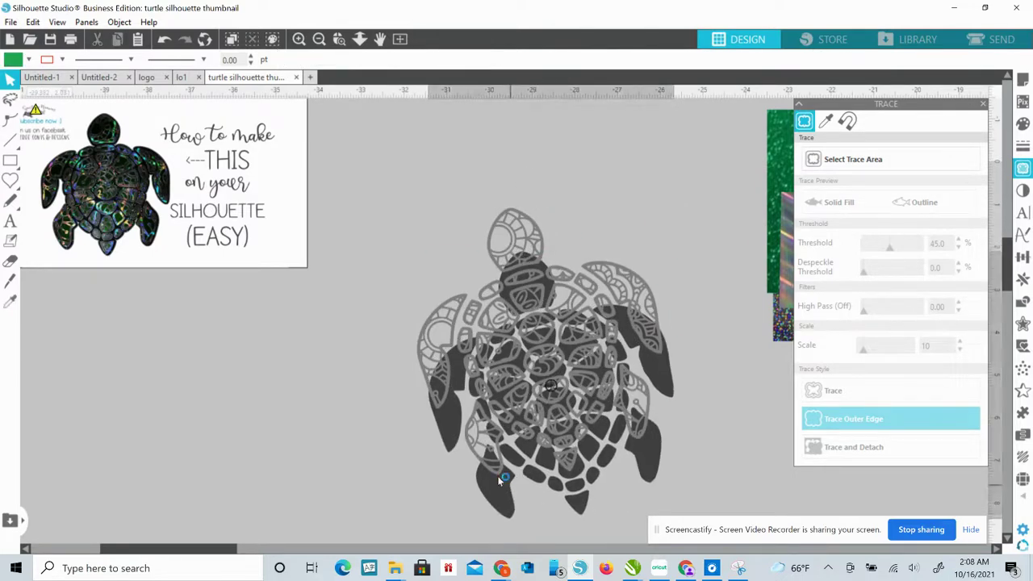
pyautogui.moveTo(491, 472); pyautogui.dragTo(432, 239)
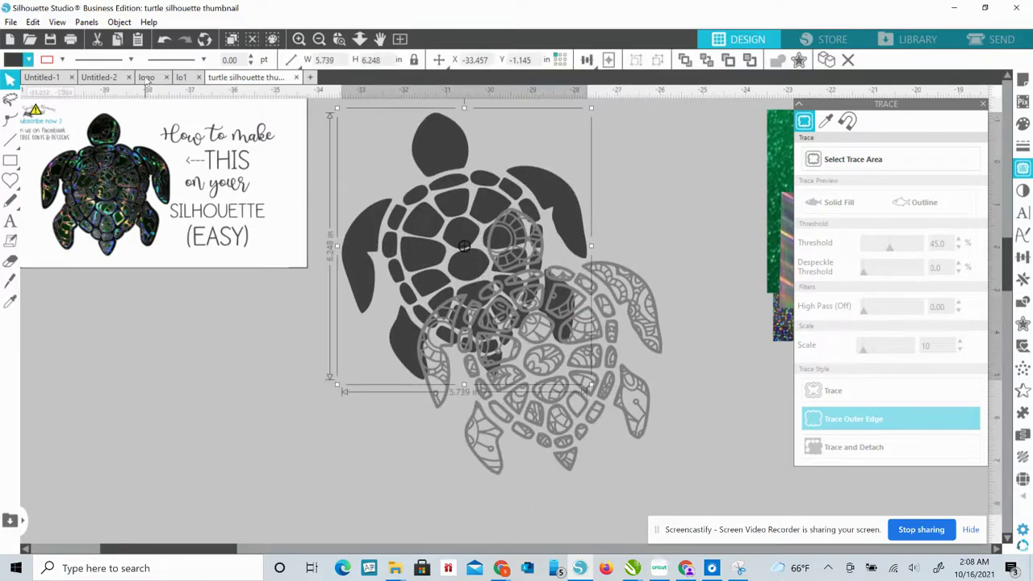
pyautogui.click(28, 60)
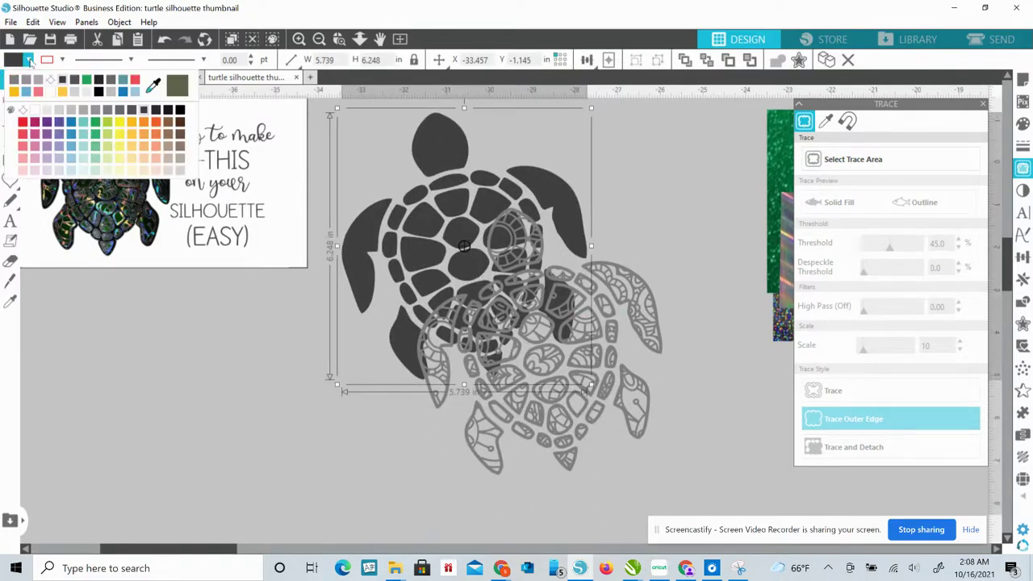
pyautogui.click(86, 80)
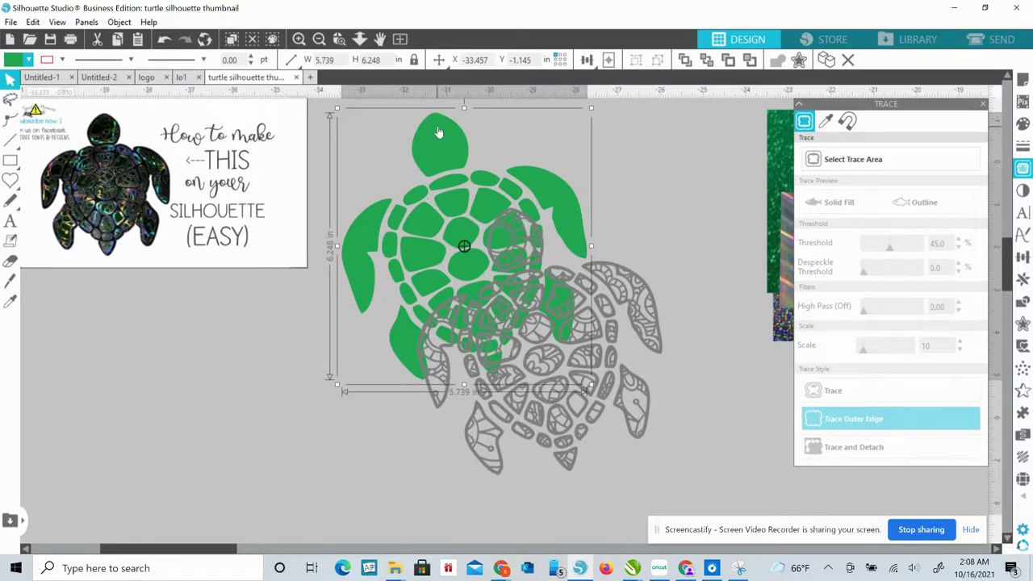
pyautogui.moveTo(438, 133); pyautogui.dragTo(512, 228)
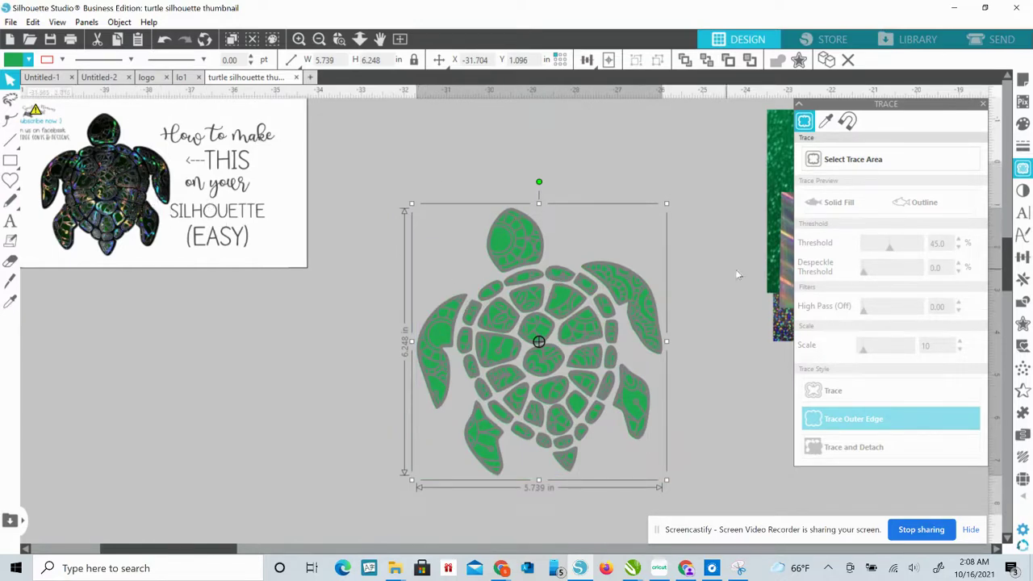
# Bring the holographic and green glitter images out, shift the mandala turtle down, and select the green turtle.
pyautogui.click(766, 228)
pyautogui.moveTo(765, 228)
pyautogui.mouseDown()
pyautogui.moveTo(737, 451)
pyautogui.moveTo(696, 430)
pyautogui.mouseUp()
pyautogui.moveTo(771, 148); pyautogui.dragTo(706, 373)
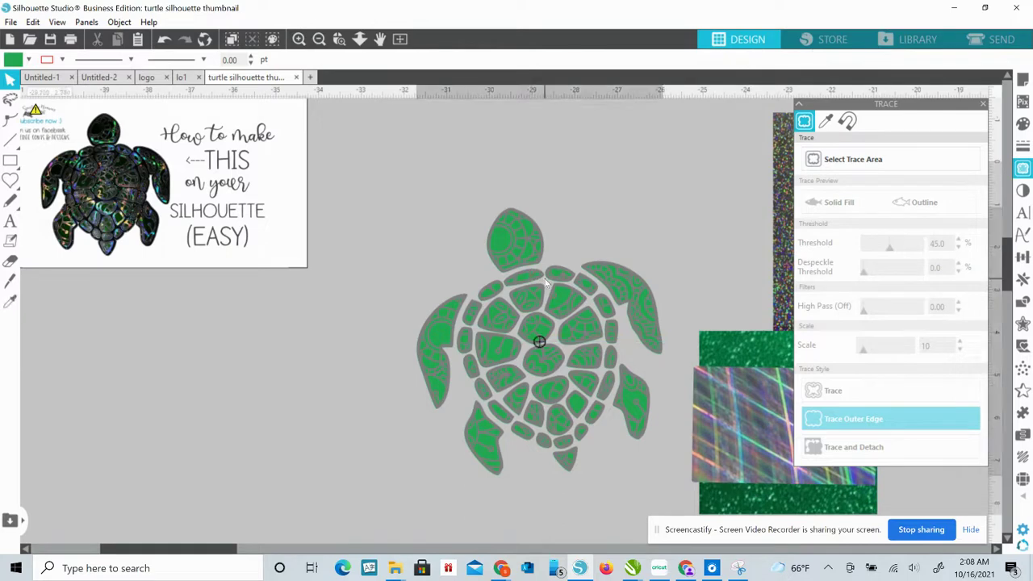
pyautogui.moveTo(537, 339); pyautogui.dragTo(548, 400)
pyautogui.click(526, 226)
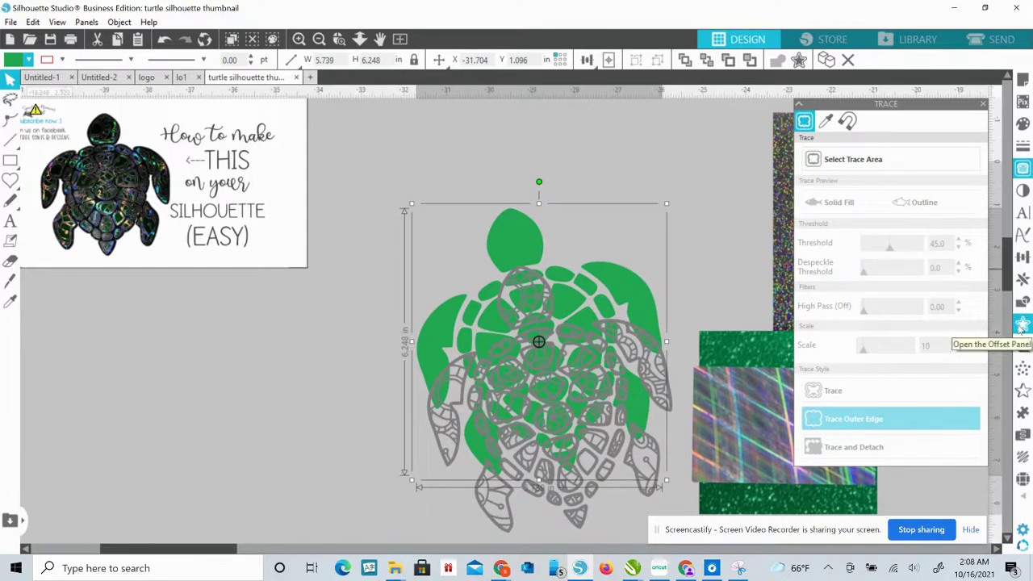
# Add a 0.11 in offset outline around the green turtle.
pyautogui.click(1023, 325)
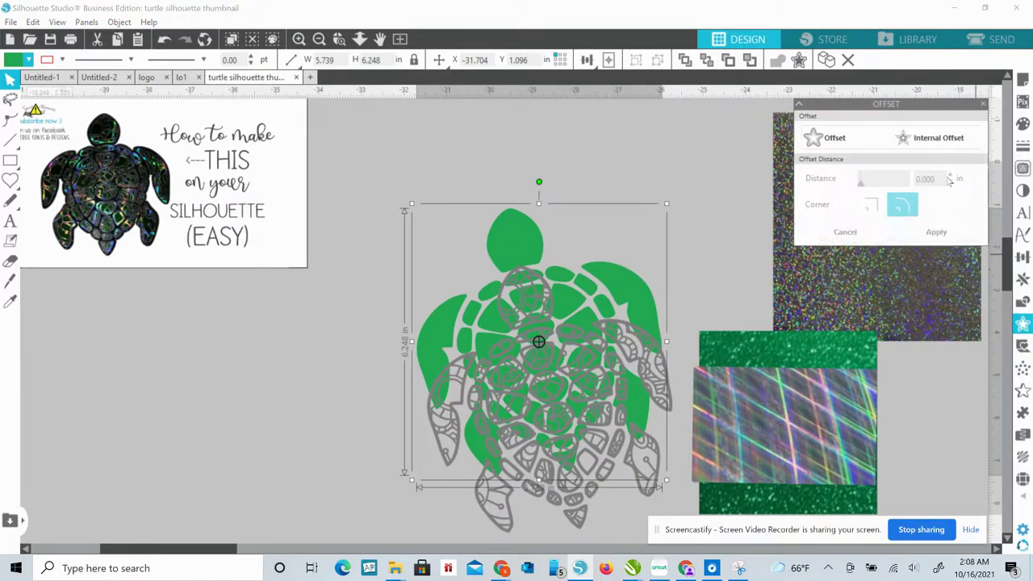
pyautogui.click(873, 140)
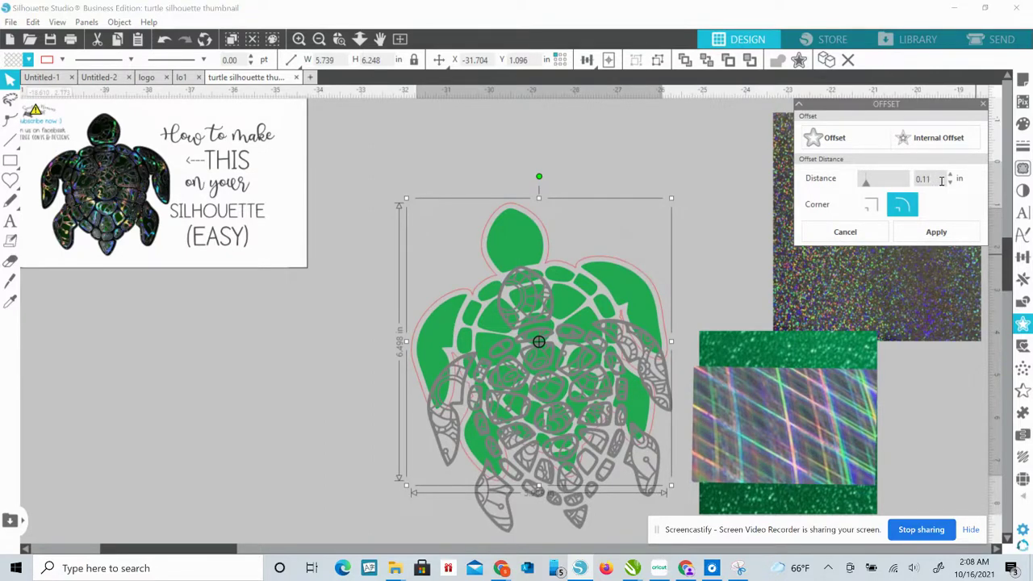
pyautogui.click(936, 233)
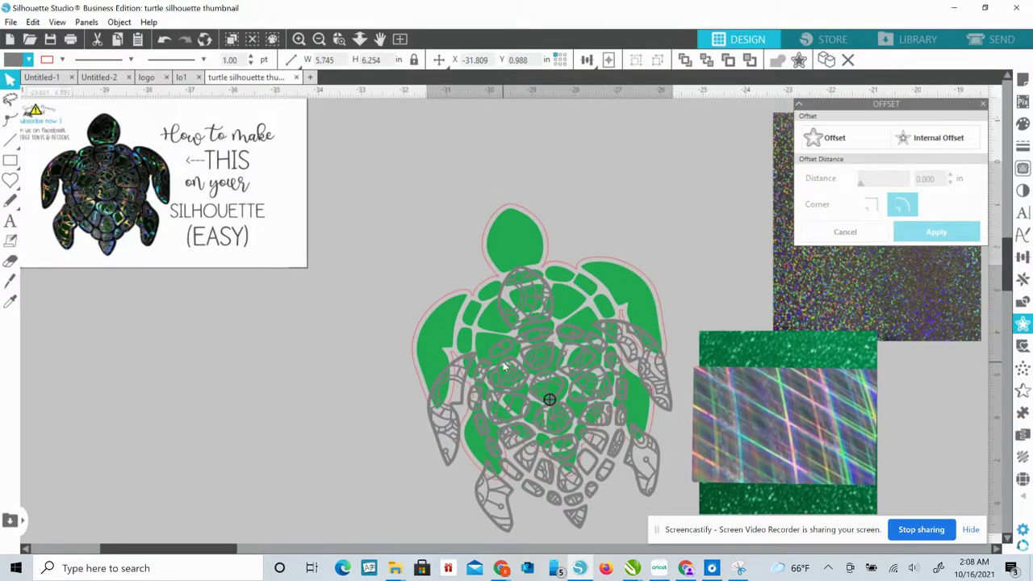
# Move the mandala and green turtles right onto the holographic image and select the pink offset outline.
pyautogui.moveTo(524, 416); pyautogui.dragTo(685, 405)
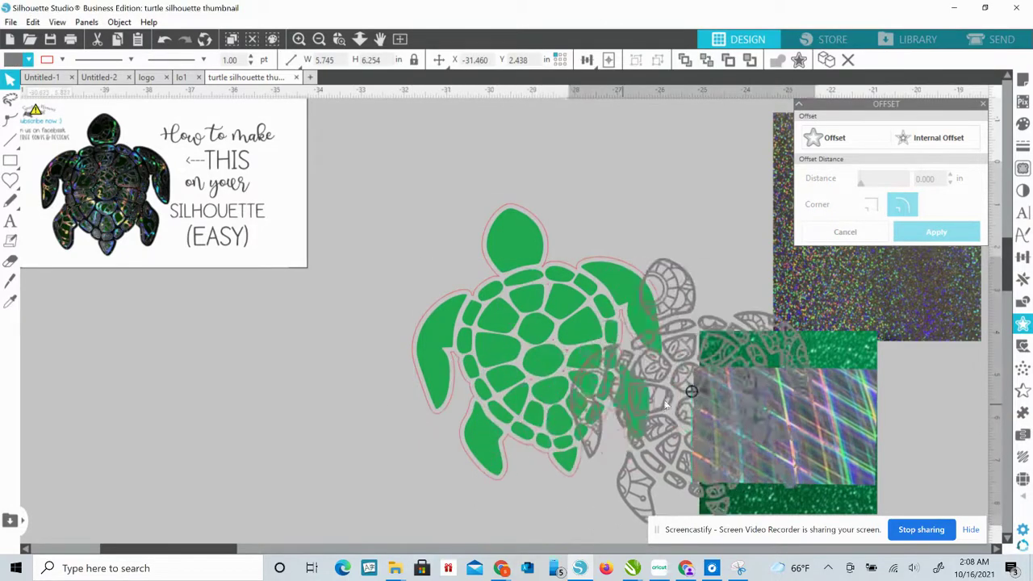
pyautogui.moveTo(525, 300); pyautogui.dragTo(839, 351)
pyautogui.click(542, 269)
pyautogui.click(543, 268)
# Release the offset outline's compound path and delete the small inner pieces.
pyautogui.rightClick(544, 267)
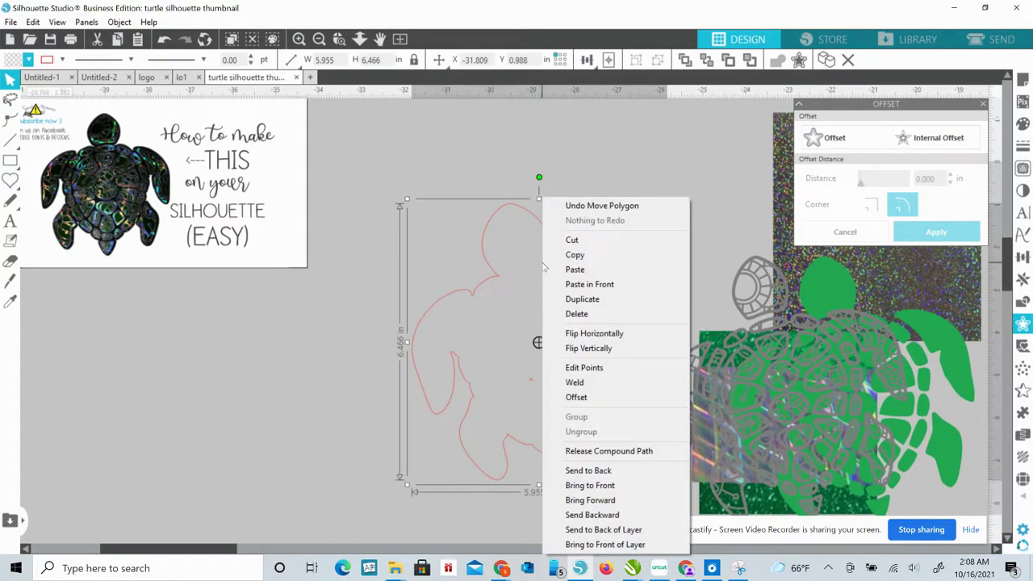
pyautogui.click(596, 452)
pyautogui.click(296, 393)
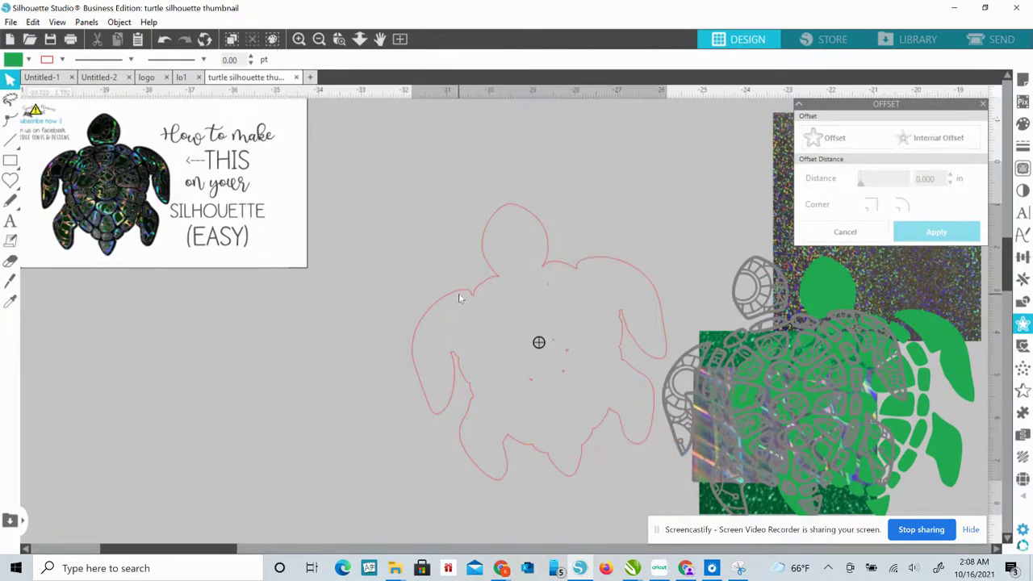
pyautogui.moveTo(507, 296); pyautogui.dragTo(717, 292)
pyautogui.moveTo(482, 232); pyautogui.dragTo(619, 446)
pyautogui.press('Delete')
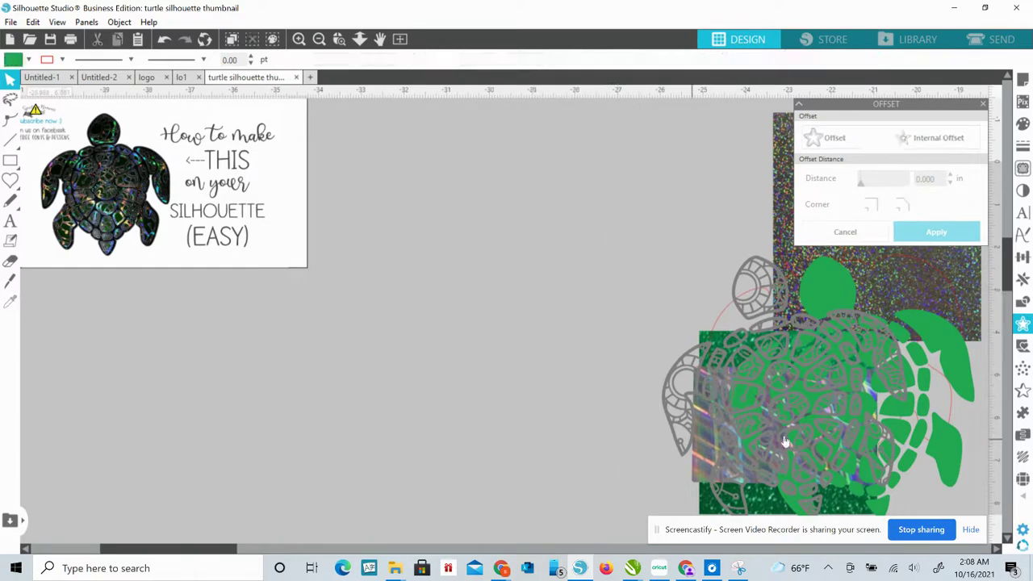
# Move the pink outline left into open canvas and set dark grey as the fill colour.
pyautogui.moveTo(716, 319); pyautogui.dragTo(338, 289)
pyautogui.click(315, 291)
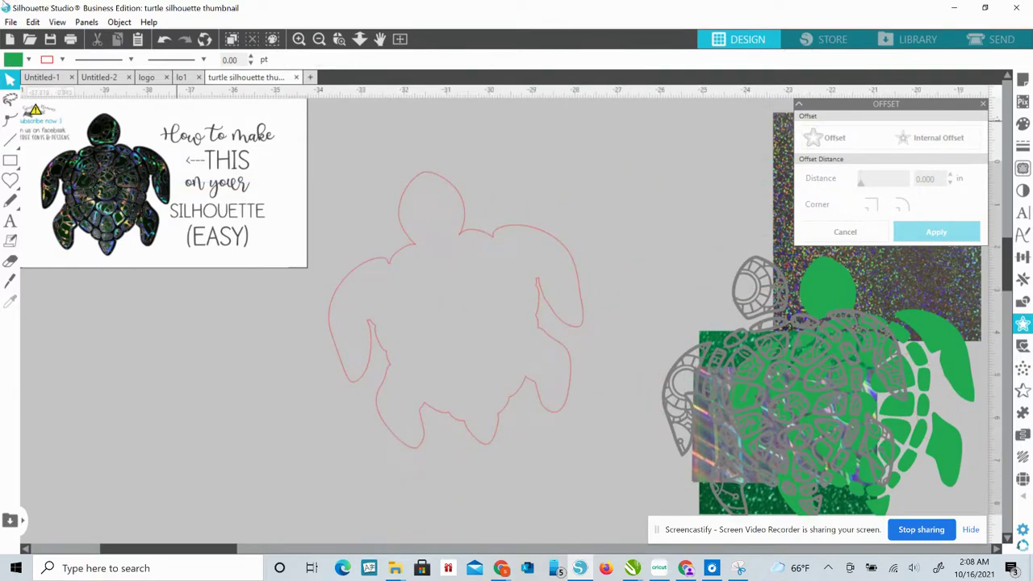
pyautogui.click(28, 59)
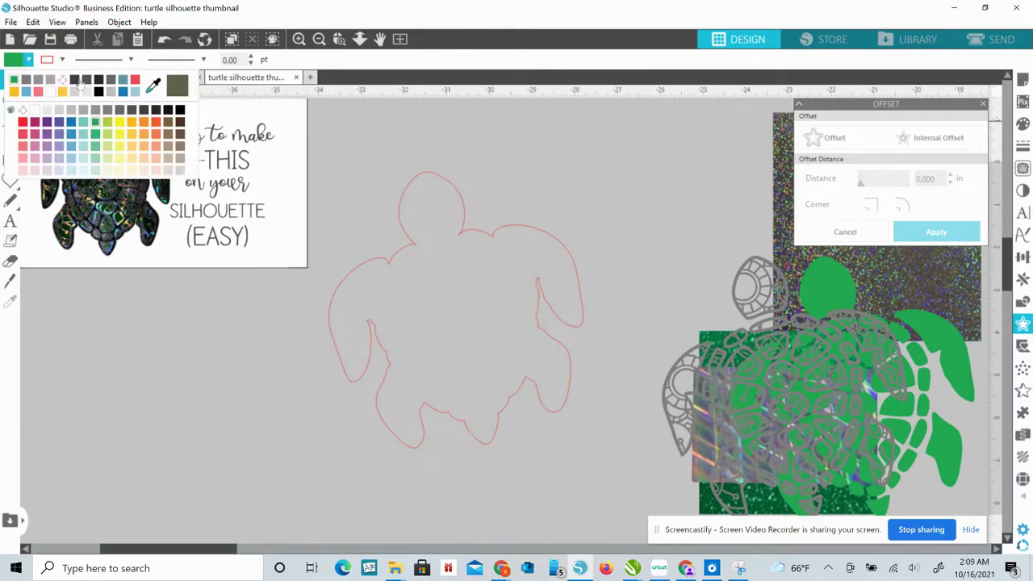
pyautogui.click(76, 81)
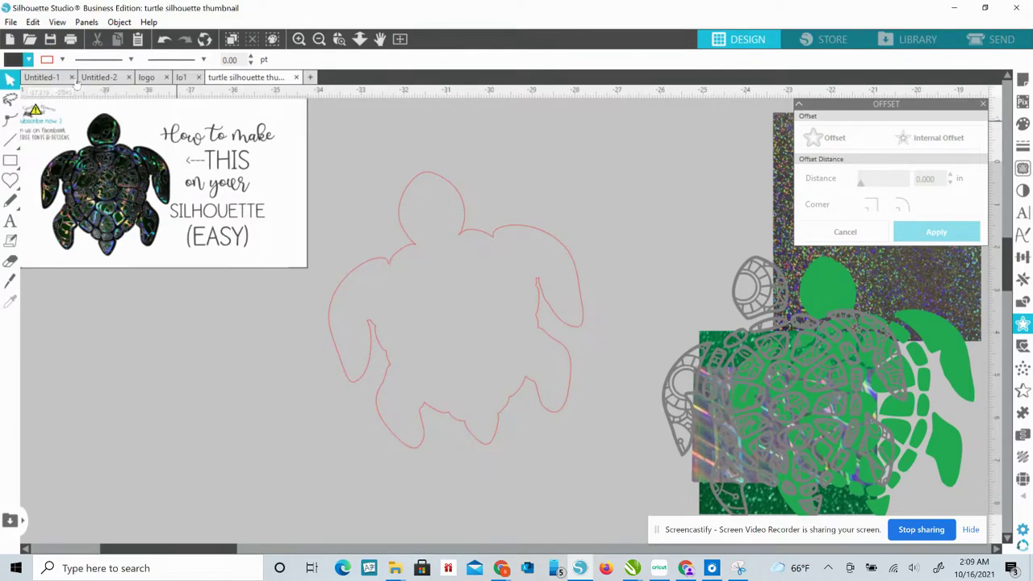
# Fill the offset turtle dark grey and remove its pink line.
pyautogui.click(406, 257)
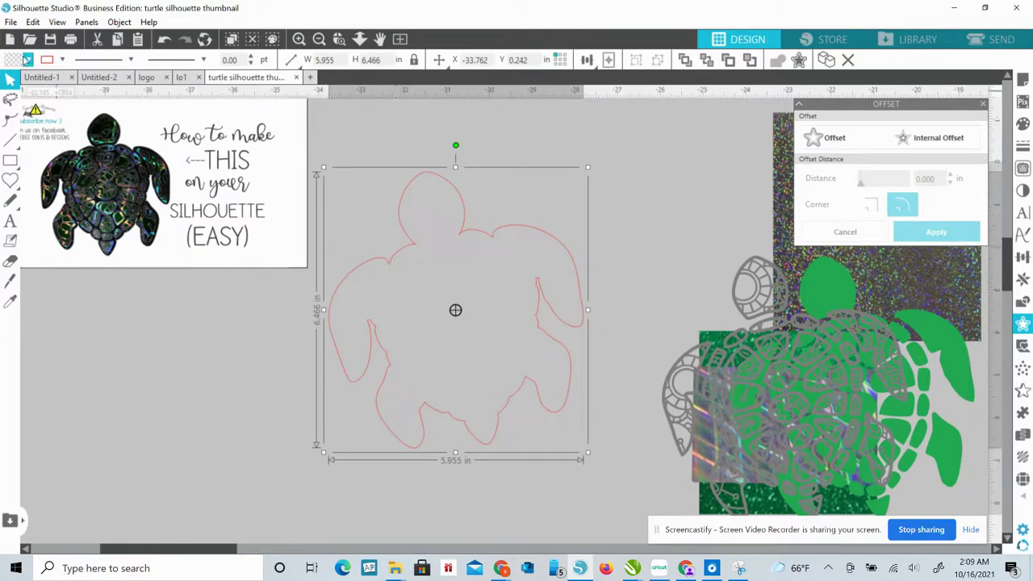
pyautogui.click(28, 59)
pyautogui.click(22, 81)
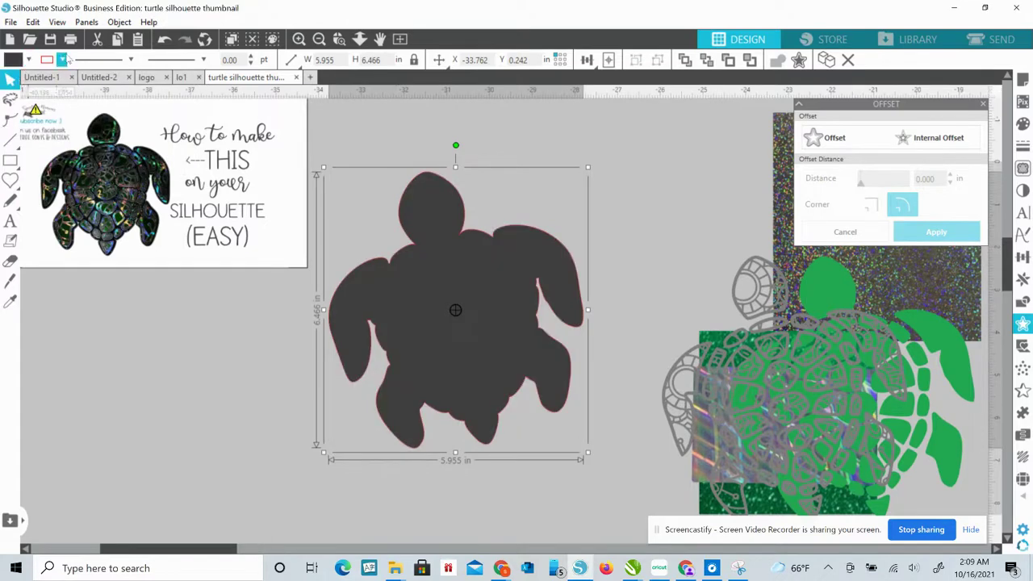
pyautogui.click(65, 59)
pyautogui.click(107, 81)
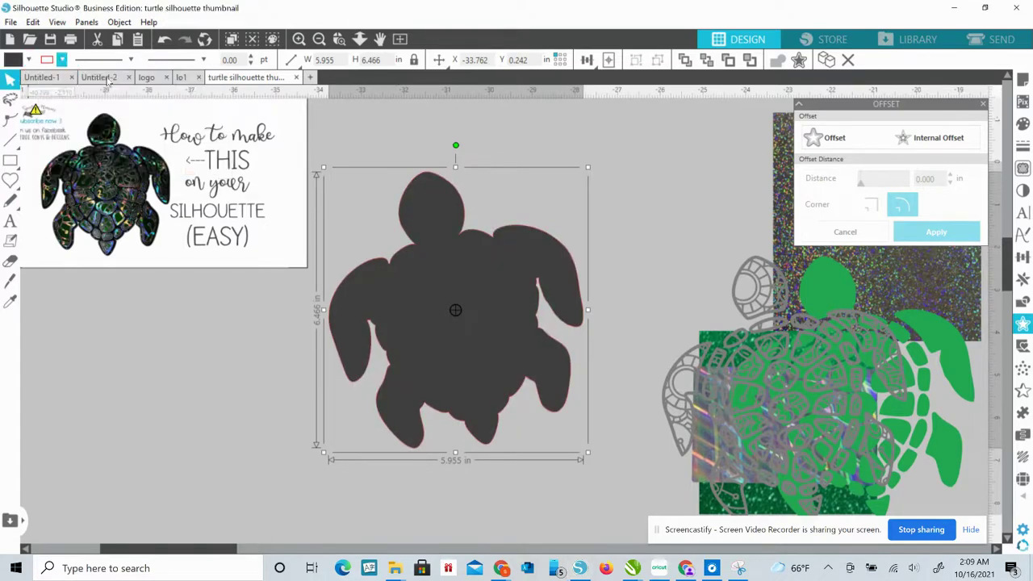
# Stack the green turtle and mandala turtle on the dark silhouette and select all layers together.
pyautogui.click(688, 204)
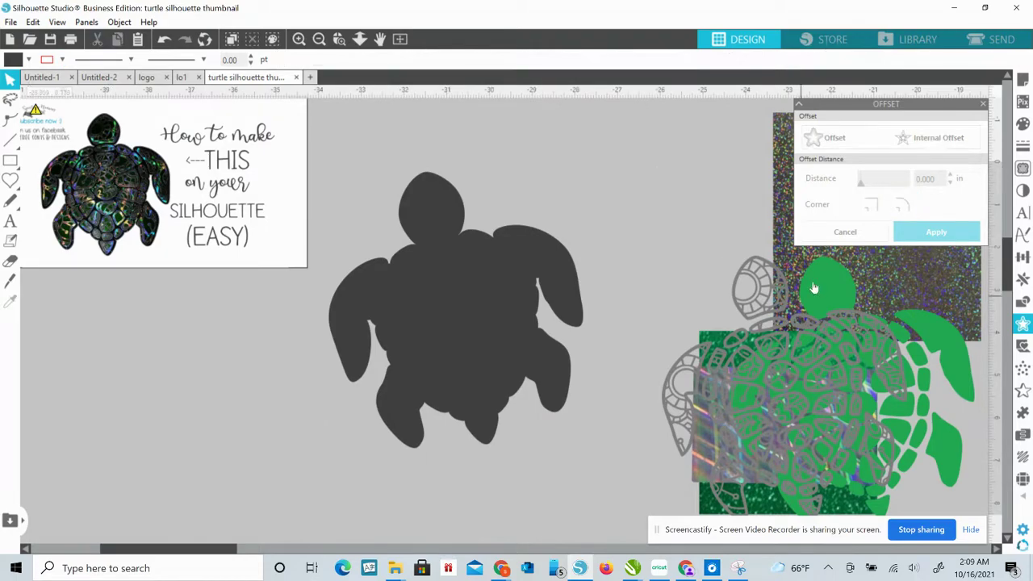
pyautogui.moveTo(814, 283); pyautogui.dragTo(428, 201)
pyautogui.moveTo(742, 361); pyautogui.dragTo(412, 274)
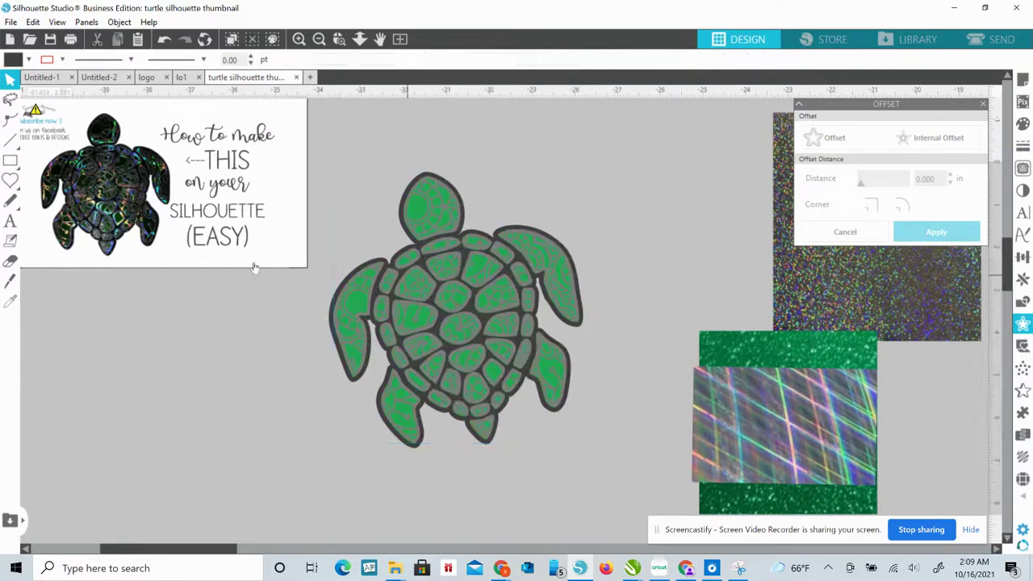
pyautogui.moveTo(249, 395); pyautogui.dragTo(506, 324)
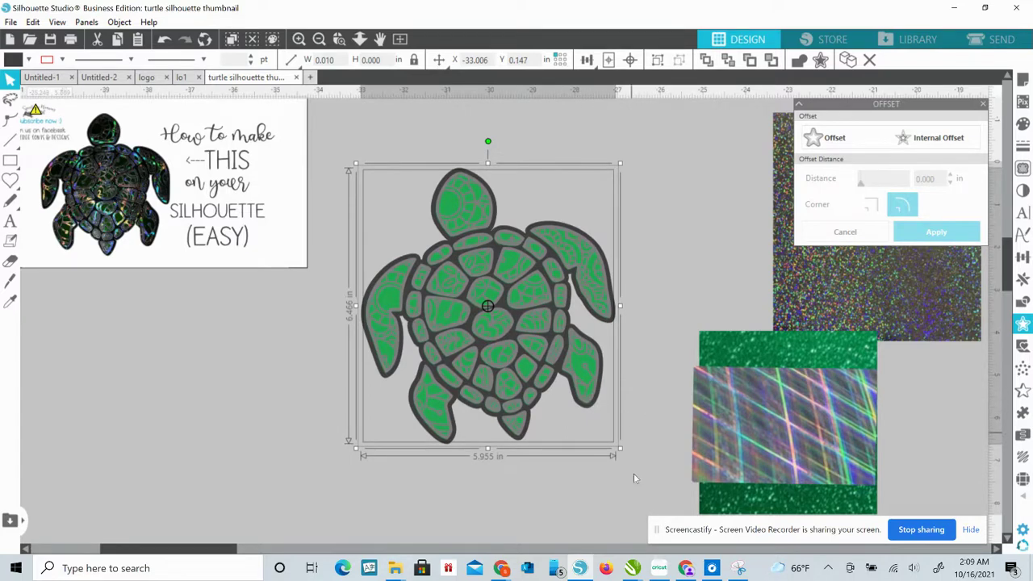
# Move the holographic image over the green glitter and shift the green turtle further left.
pyautogui.click(678, 480)
pyautogui.click(757, 460)
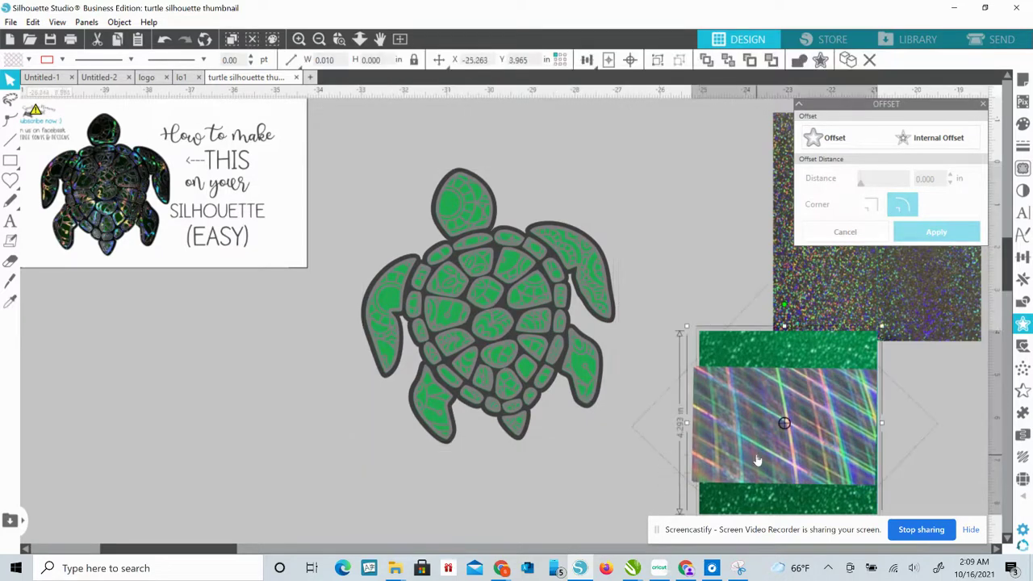
pyautogui.moveTo(758, 460); pyautogui.dragTo(904, 339)
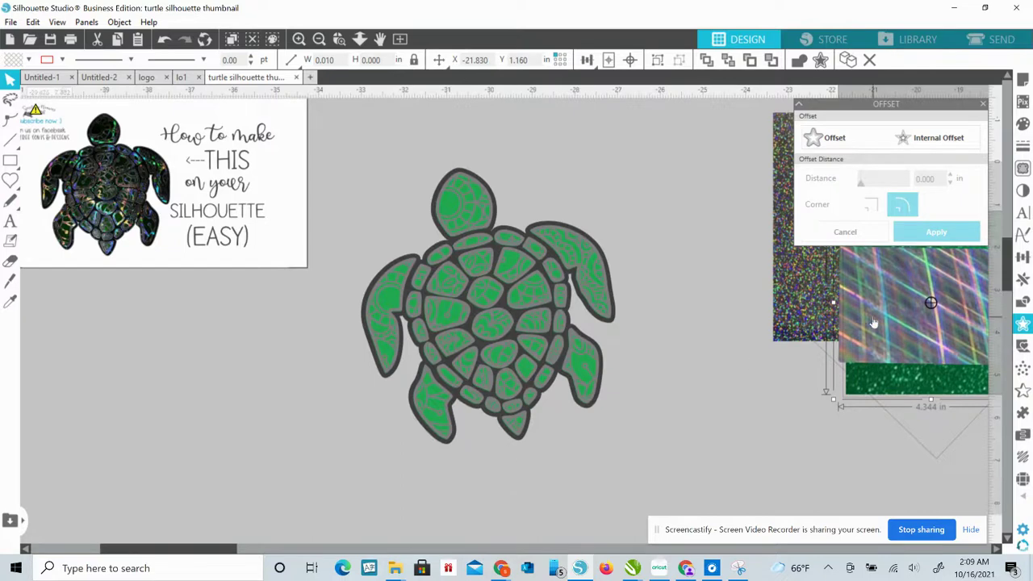
pyautogui.moveTo(915, 342); pyautogui.dragTo(825, 272)
pyautogui.moveTo(583, 276); pyautogui.dragTo(289, 345)
pyautogui.click(750, 398)
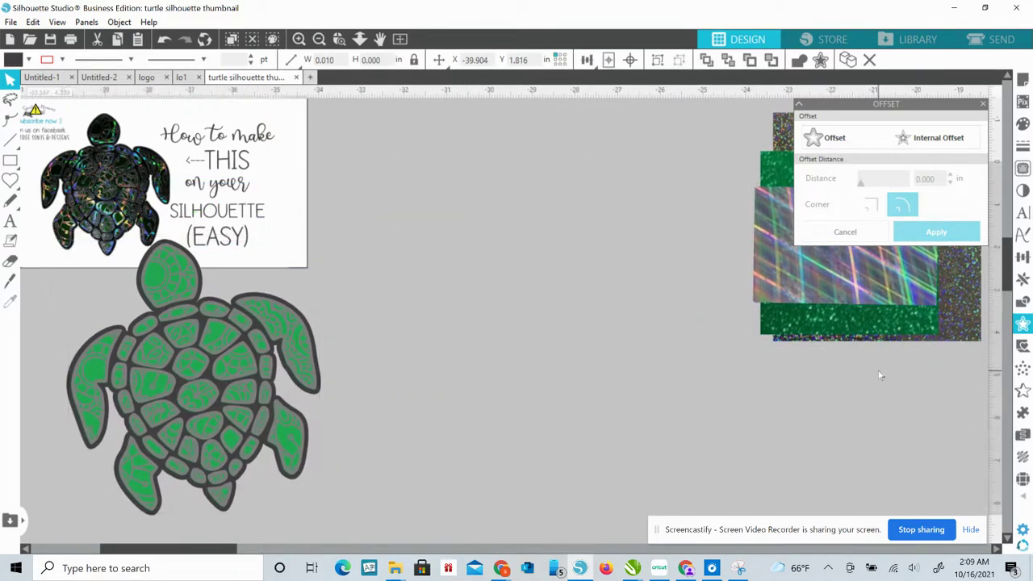
# Centre the holographic image, set it 15 in wide, and place the grey mandala turtle on it.
pyautogui.moveTo(829, 277); pyautogui.dragTo(466, 234)
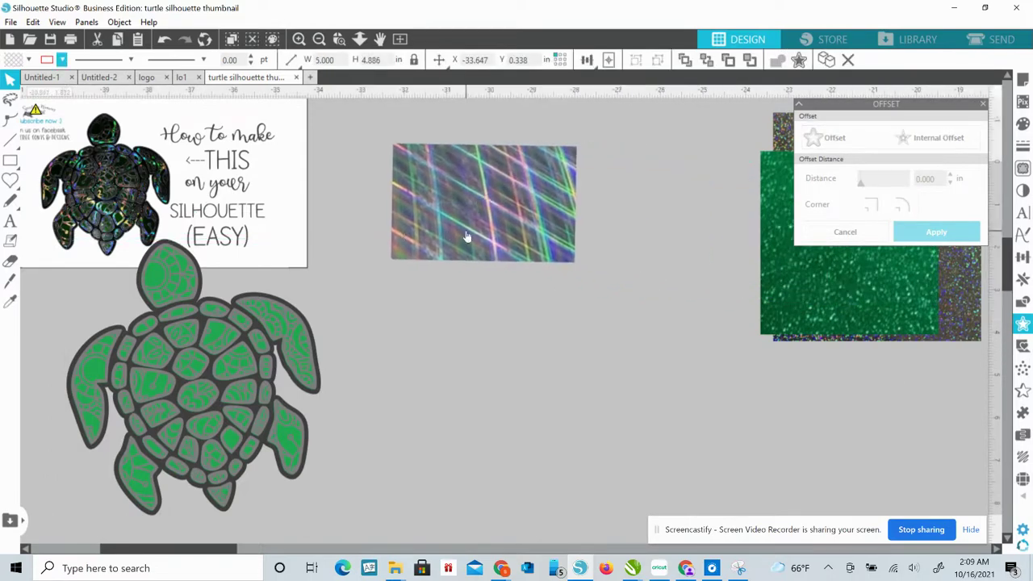
pyautogui.click(468, 237)
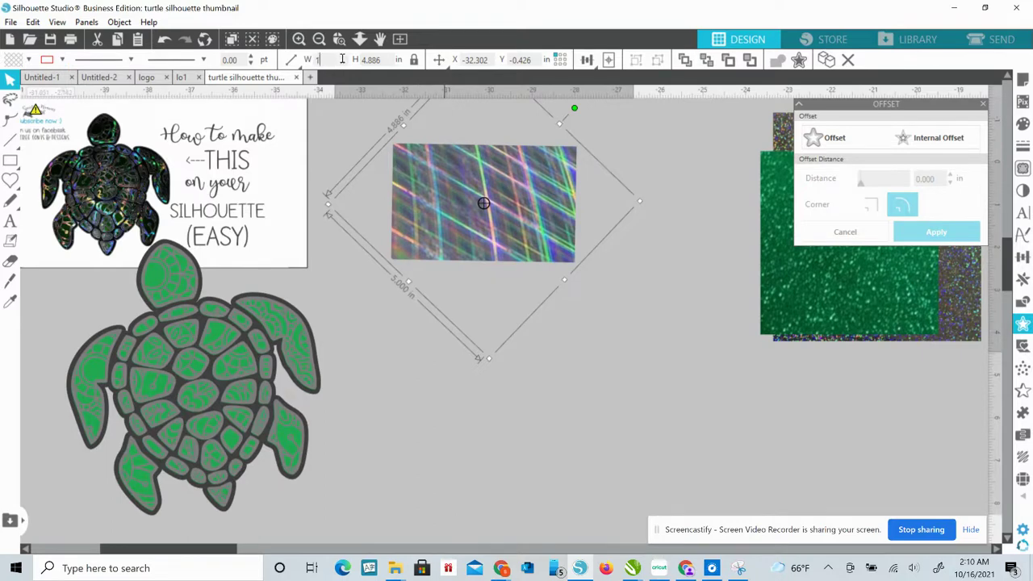
pyautogui.press('Return')
pyautogui.moveTo(506, 198); pyautogui.dragTo(570, 343)
pyautogui.click(50, 403)
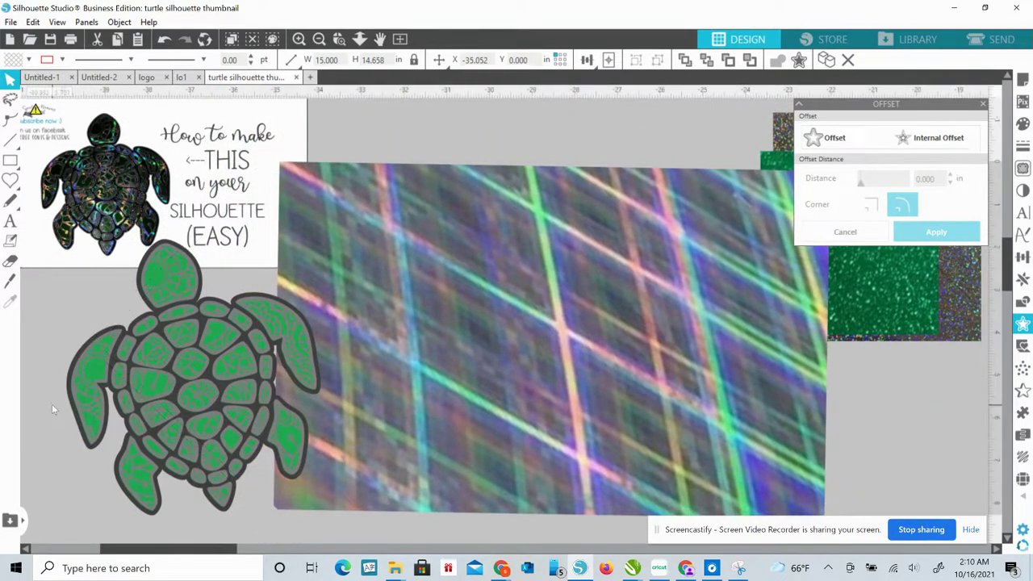
pyautogui.moveTo(82, 408); pyautogui.dragTo(440, 356)
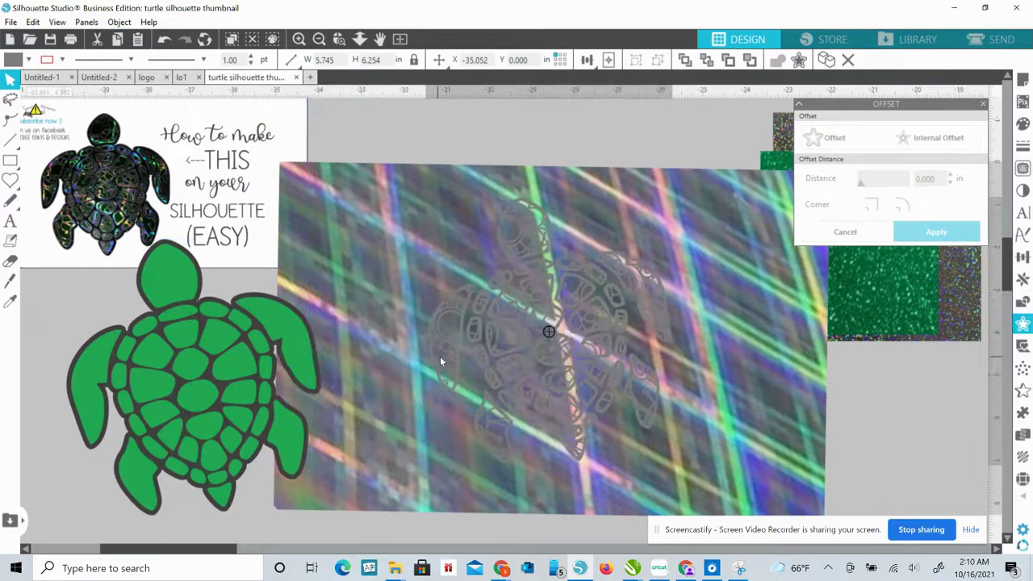
# Send the mandala turtle behind the holographic image.
pyautogui.click(530, 283)
pyautogui.rightClick(531, 284)
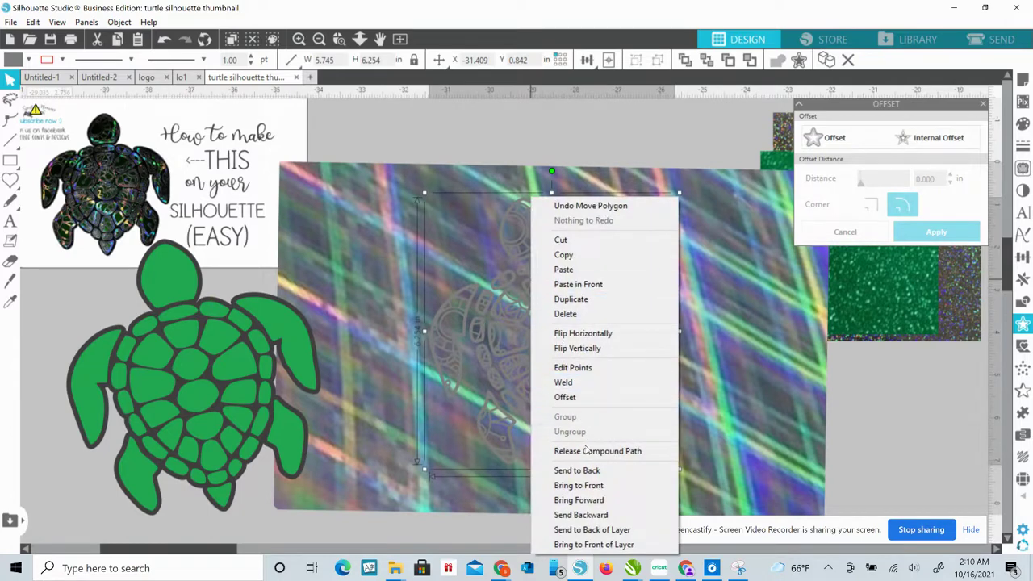
pyautogui.click(592, 471)
# Divide the holographic image along the turtle and delete the leftover background.
pyautogui.click(553, 378)
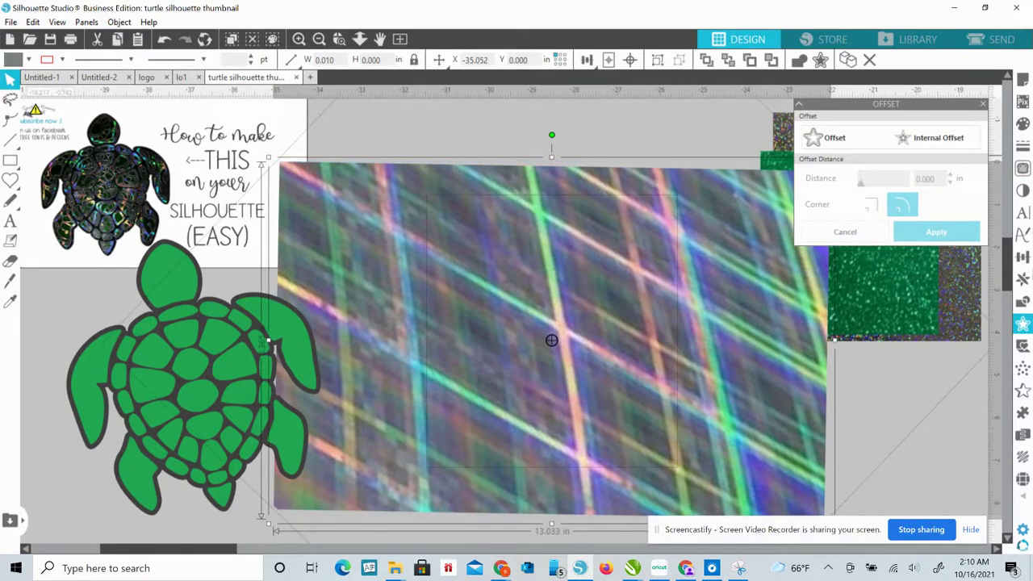
pyautogui.click(1024, 302)
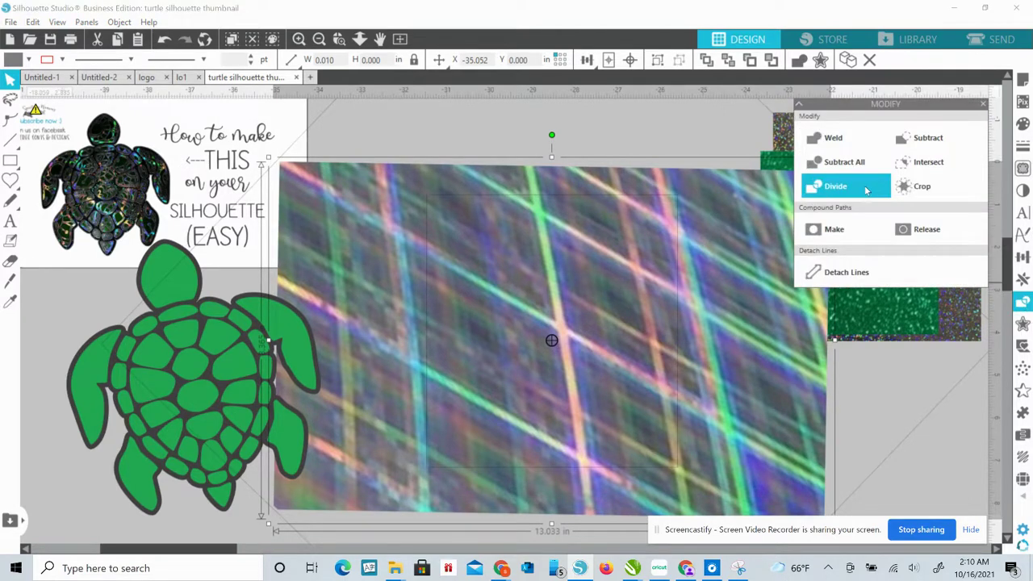
pyautogui.click(867, 190)
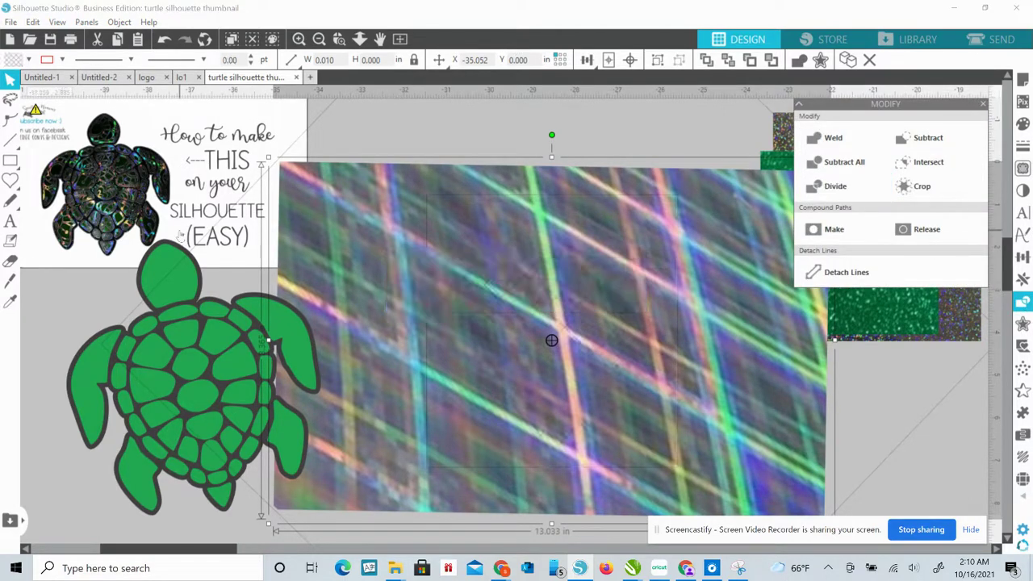
pyautogui.click(306, 198)
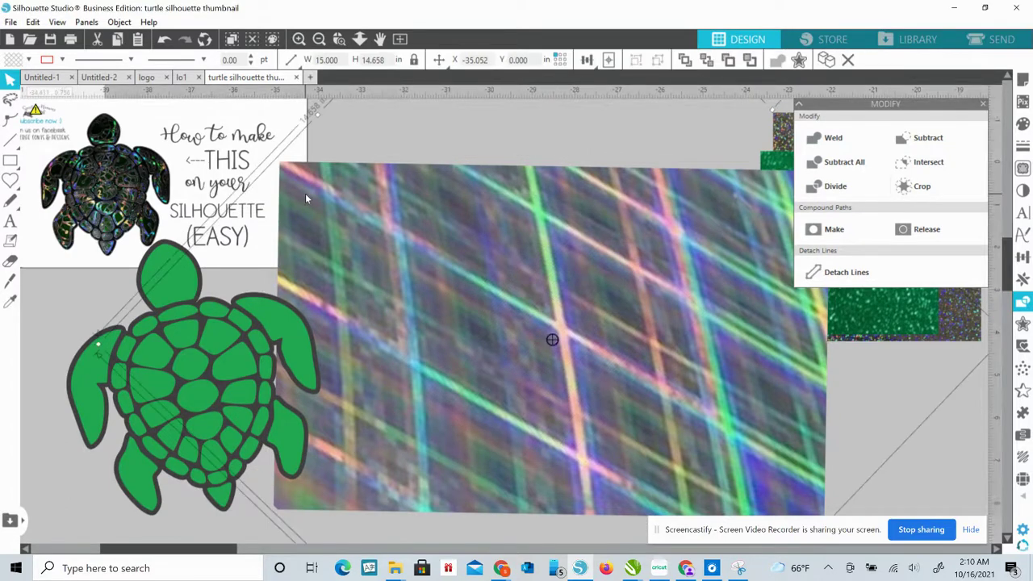
pyautogui.press('Delete')
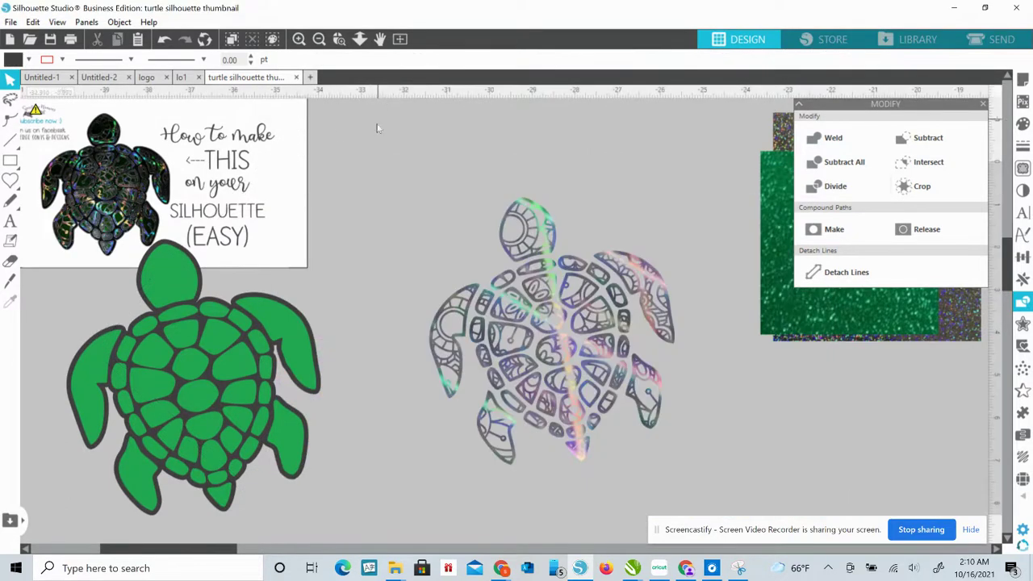
# Group the holographic turtle pieces and move the group to the lower right.
pyautogui.moveTo(374, 129); pyautogui.dragTo(687, 508)
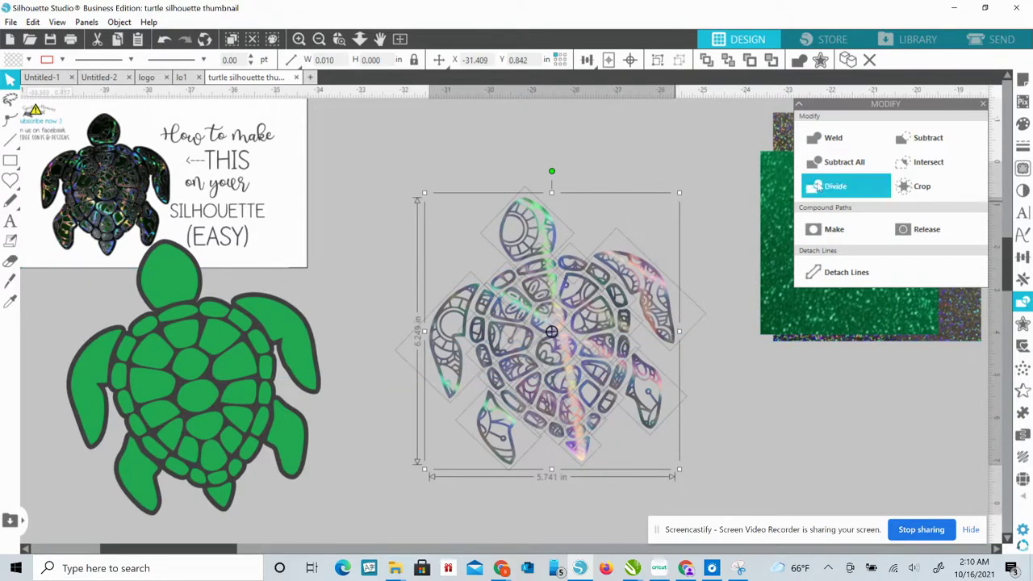
pyautogui.rightClick(570, 313)
pyautogui.click(604, 402)
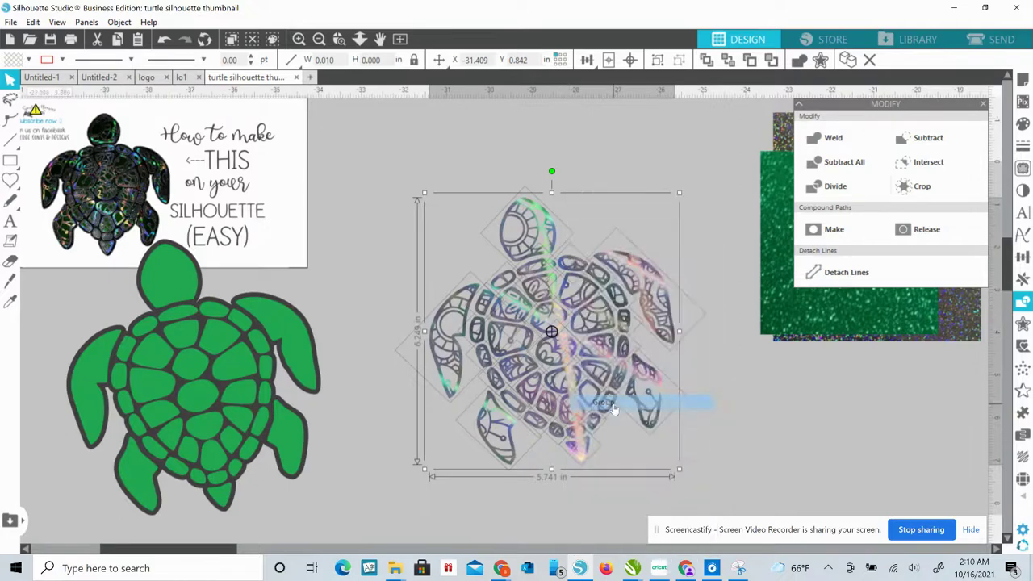
pyautogui.moveTo(570, 377); pyautogui.dragTo(911, 439)
# Enlarge the green glitter square to 7.249 in wide and send the green turtle behind it.
pyautogui.moveTo(767, 173); pyautogui.dragTo(432, 168)
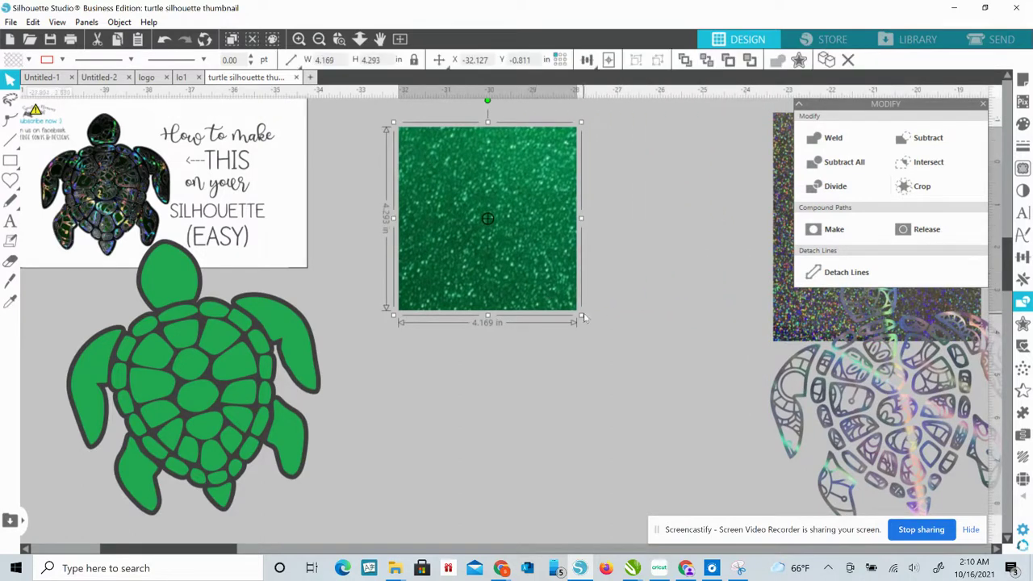
pyautogui.moveTo(582, 319); pyautogui.dragTo(724, 430)
pyautogui.click(162, 275)
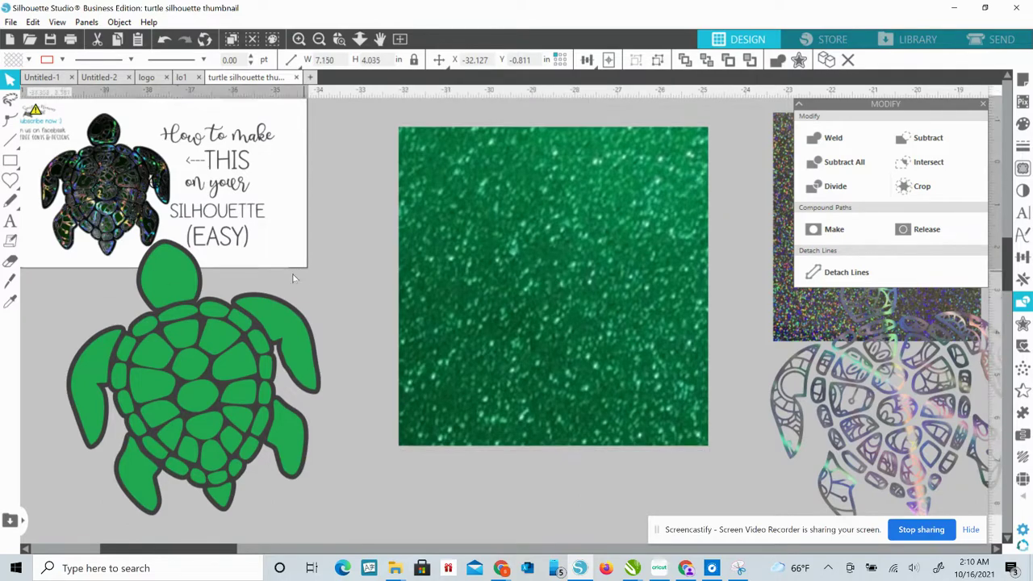
pyautogui.click(166, 299)
pyautogui.moveTo(166, 300); pyautogui.dragTo(522, 205)
pyautogui.rightClick(522, 205)
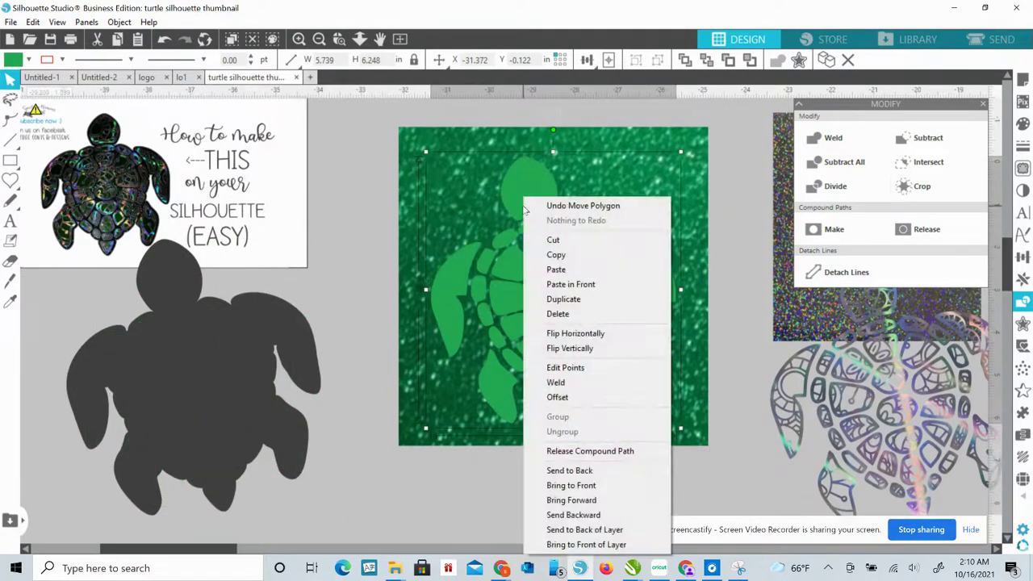
pyautogui.click(570, 471)
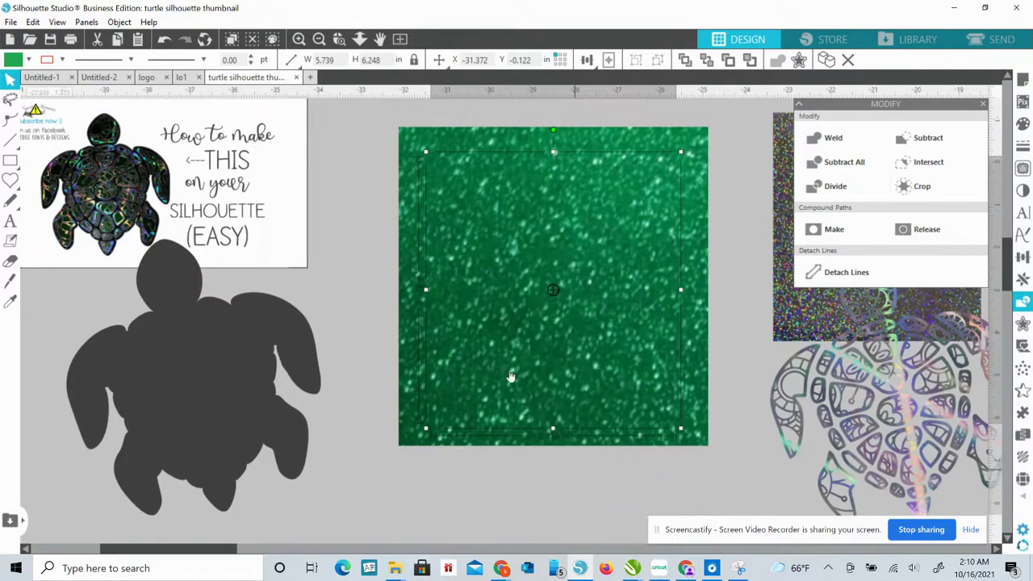
# Divide the glitter square along the green turtle and delete the leftover background.
pyautogui.click(563, 258)
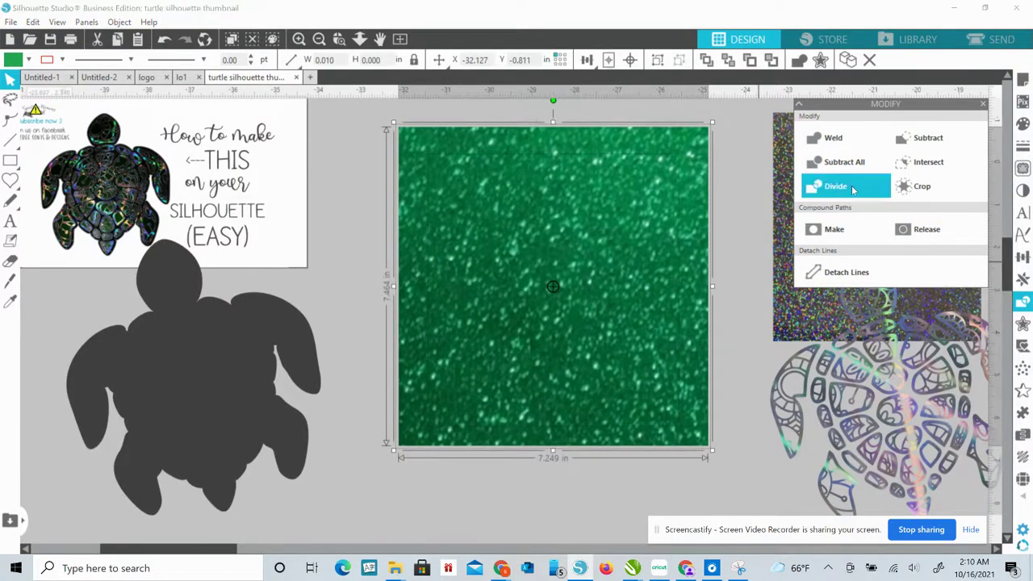
pyautogui.click(428, 131)
pyautogui.press('Delete')
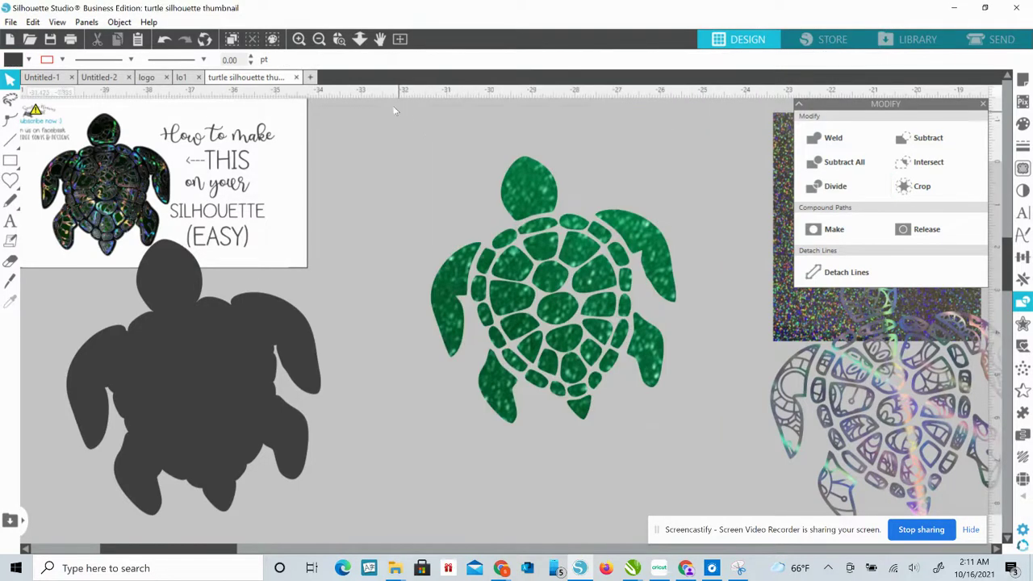
# Group the green glitter turtle pieces and stack the holographic turtle on top.
pyautogui.click(496, 365)
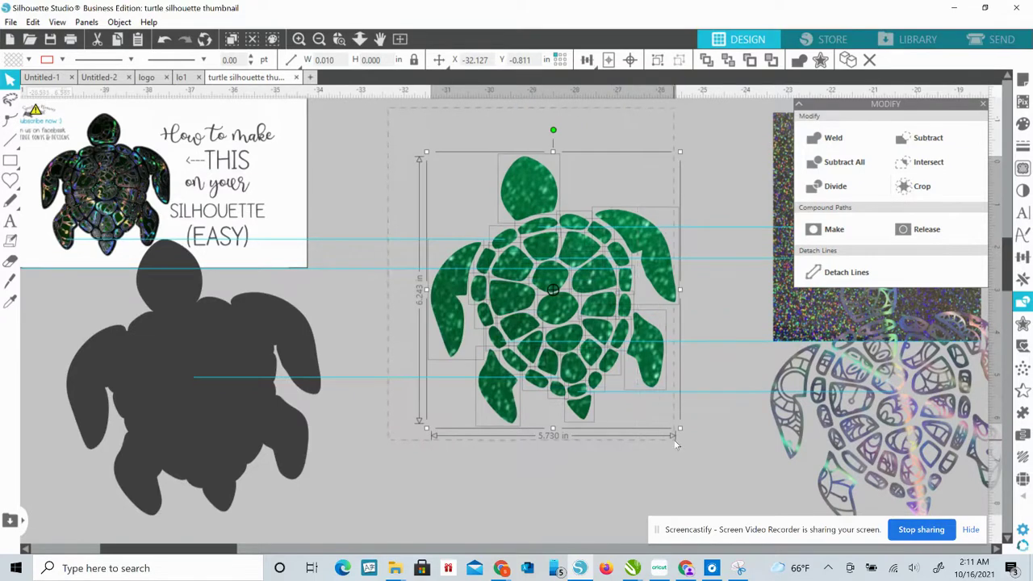
pyautogui.rightClick(655, 371)
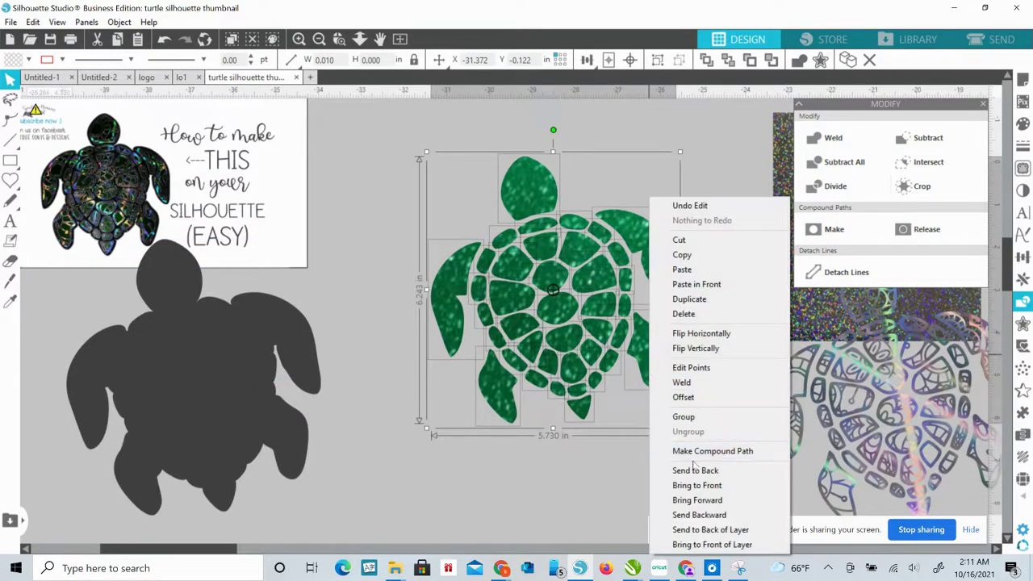
pyautogui.click(683, 417)
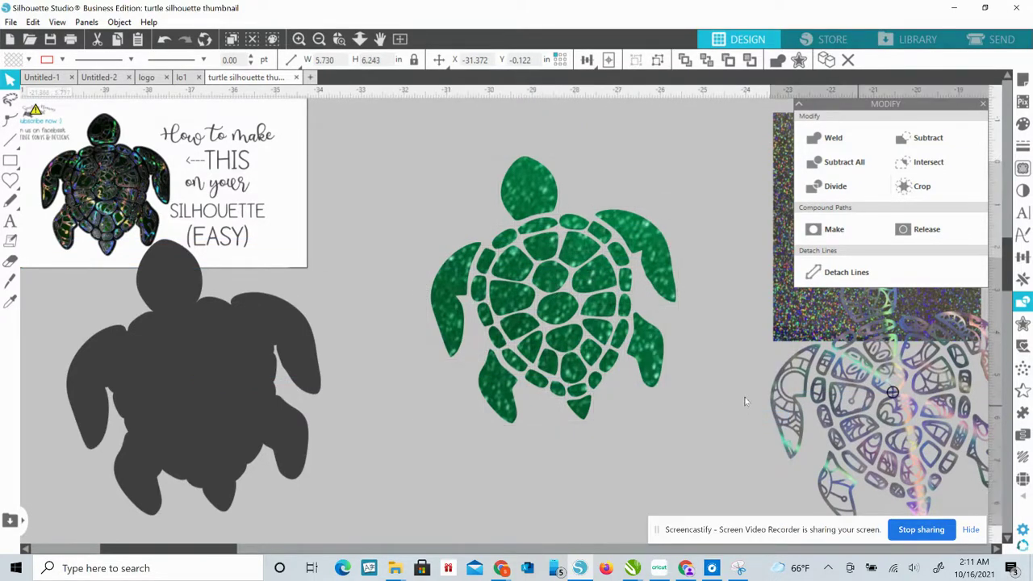
pyautogui.moveTo(859, 412); pyautogui.dragTo(553, 290)
pyautogui.click(654, 211)
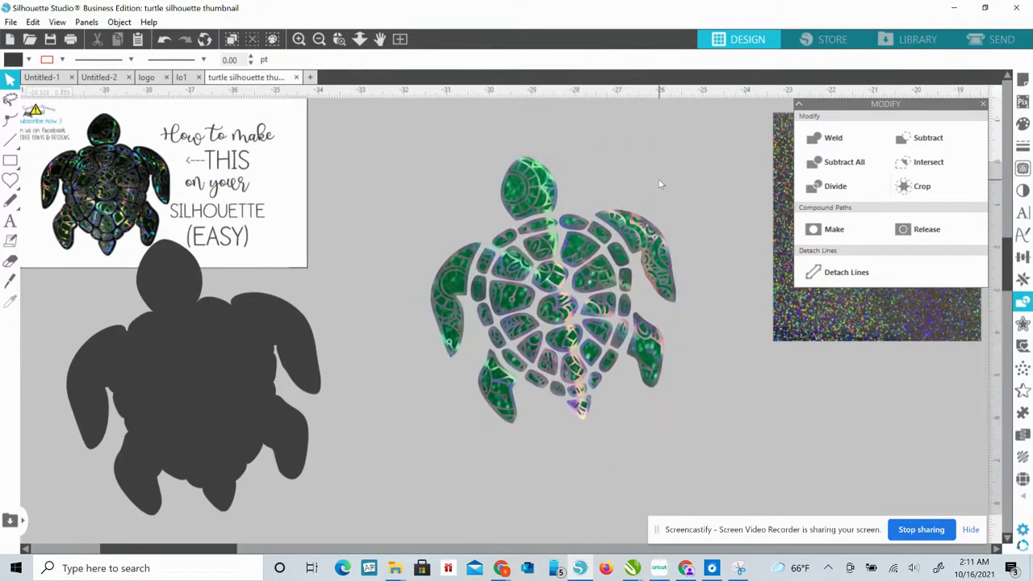
# Enlarge the holographic glitter sheet to 6.637 in wide and place the dark turtle behind it.
pyautogui.click(527, 265)
pyautogui.moveTo(527, 264); pyautogui.dragTo(868, 382)
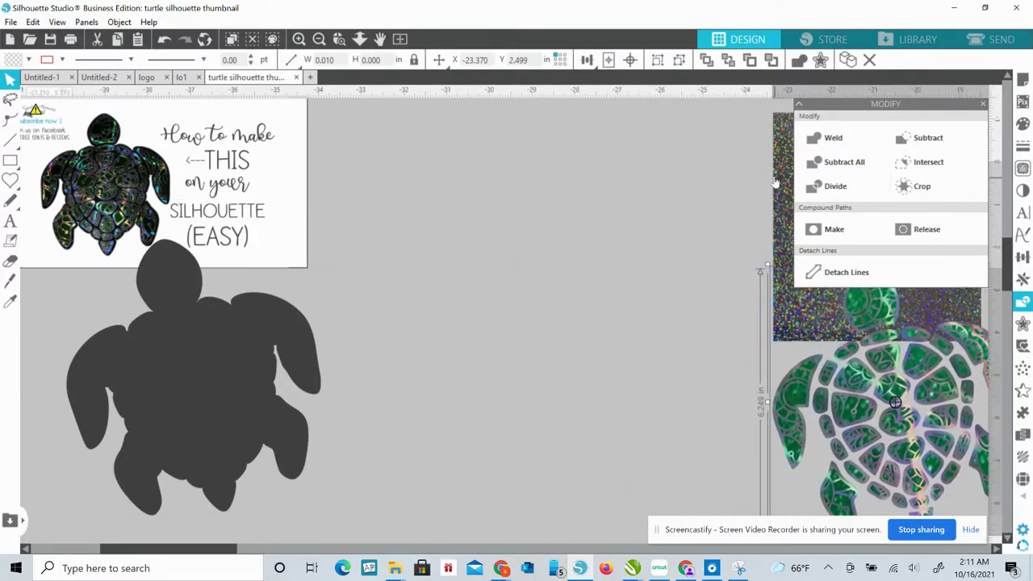
pyautogui.moveTo(773, 182); pyautogui.dragTo(417, 173)
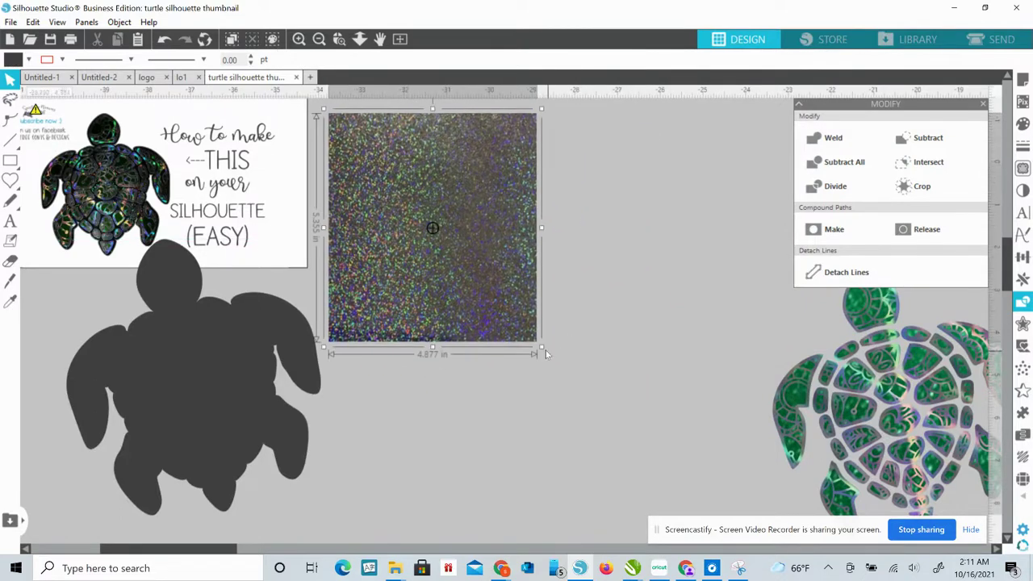
pyautogui.moveTo(544, 352); pyautogui.dragTo(618, 430)
pyautogui.moveTo(218, 370); pyautogui.dragTo(503, 263)
pyautogui.rightClick(502, 256)
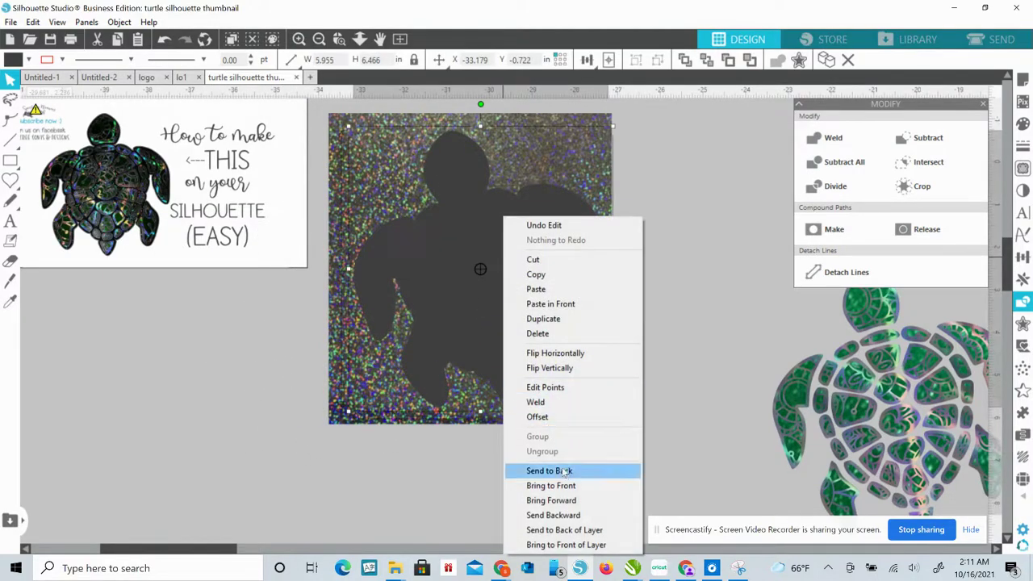
pyautogui.click(567, 475)
# Divide the glitter rectangle along the turtle silhouette and delete the outer piece.
pyautogui.moveTo(496, 500); pyautogui.dragTo(461, 428)
pyautogui.click(835, 186)
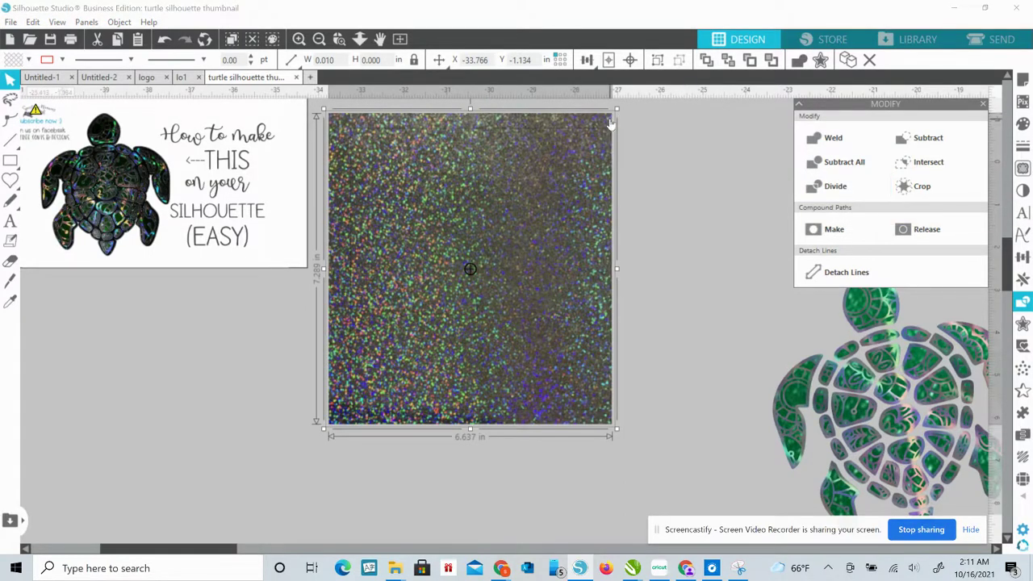
pyautogui.click(839, 186)
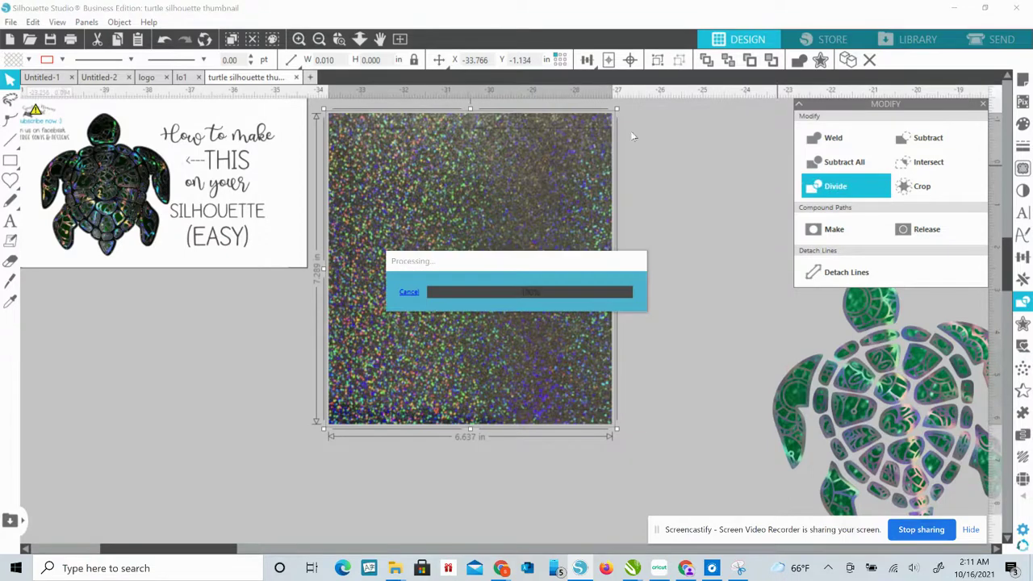
pyautogui.click(702, 156)
pyautogui.click(592, 123)
pyautogui.press('Delete')
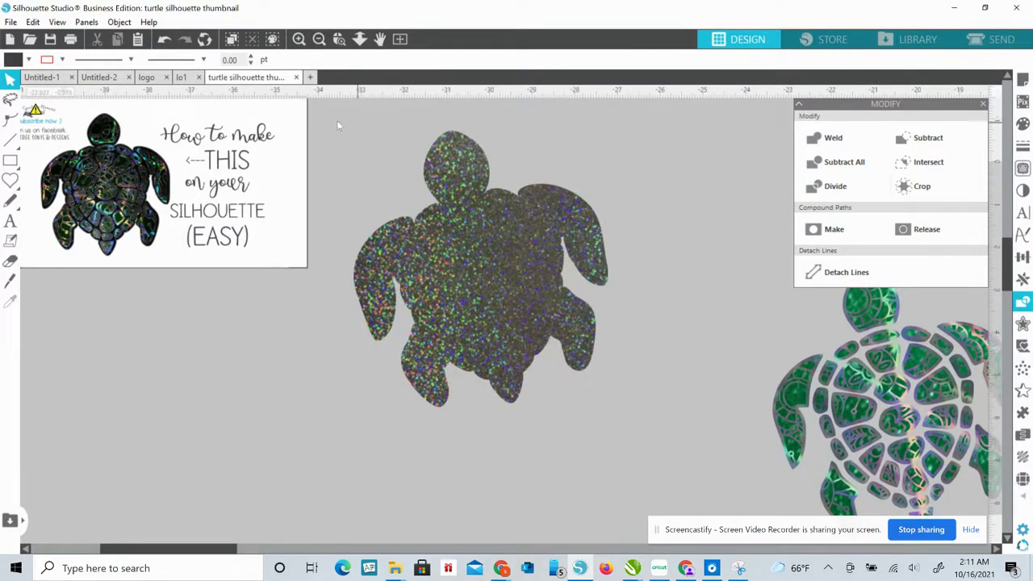
# Group the glitter turtle pieces and shift the group right and down.
pyautogui.moveTo(335, 123); pyautogui.dragTo(640, 443)
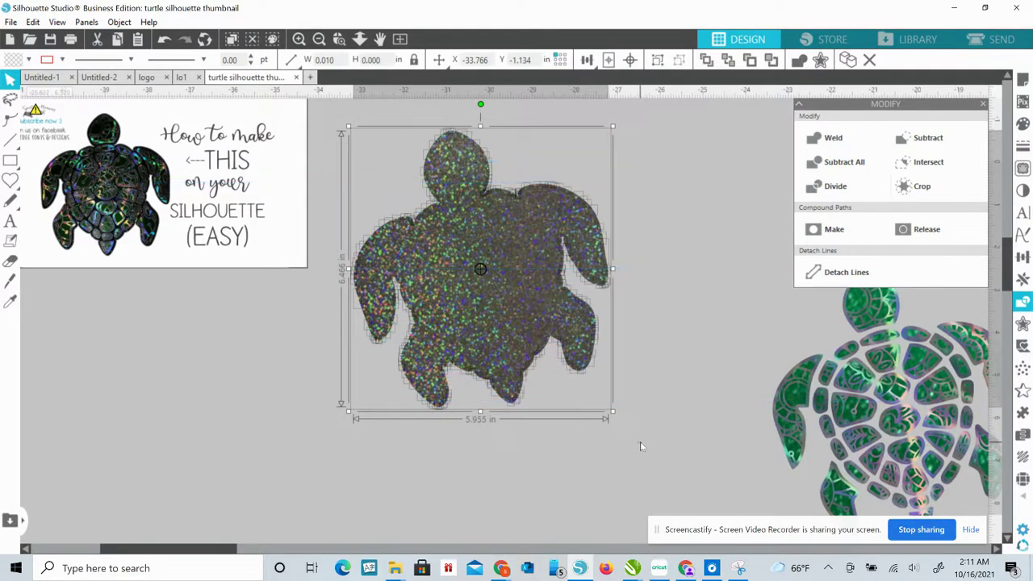
pyautogui.rightClick(473, 317)
pyautogui.click(505, 416)
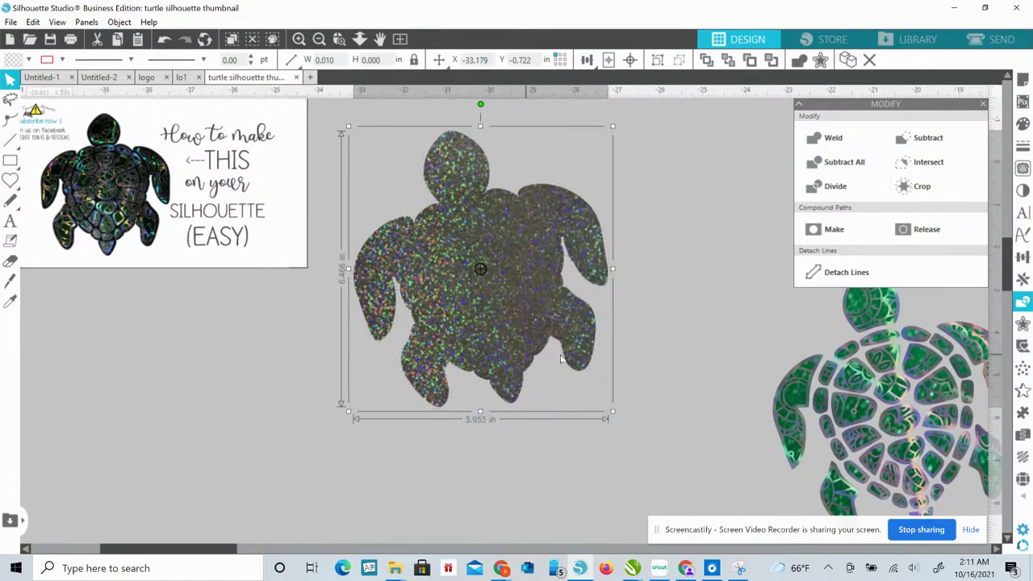
pyautogui.moveTo(469, 299); pyautogui.dragTo(544, 341)
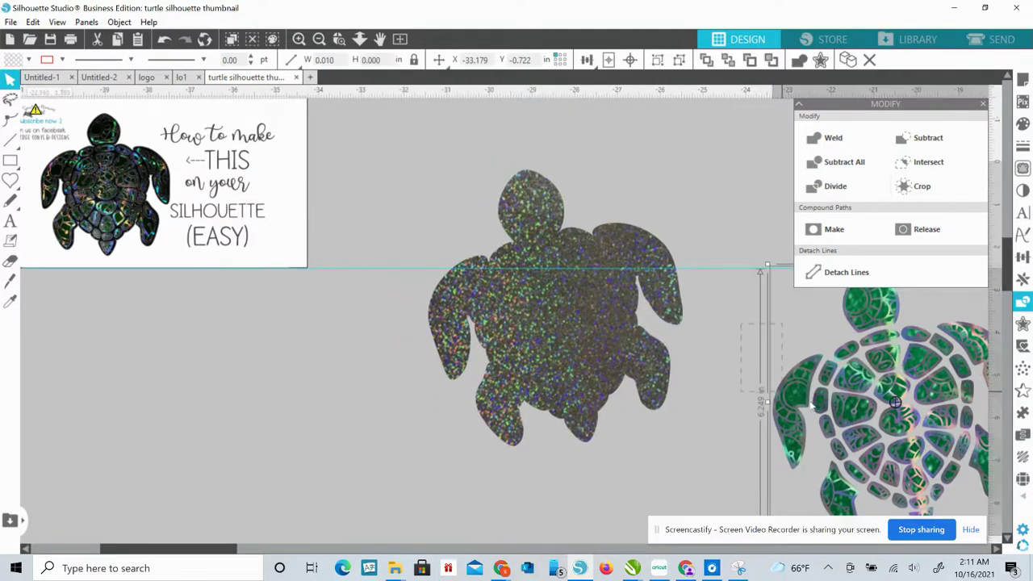
# Place the green mandala turtle exactly over the dark glitter turtle.
pyautogui.moveTo(824, 431); pyautogui.dragTo(494, 312)
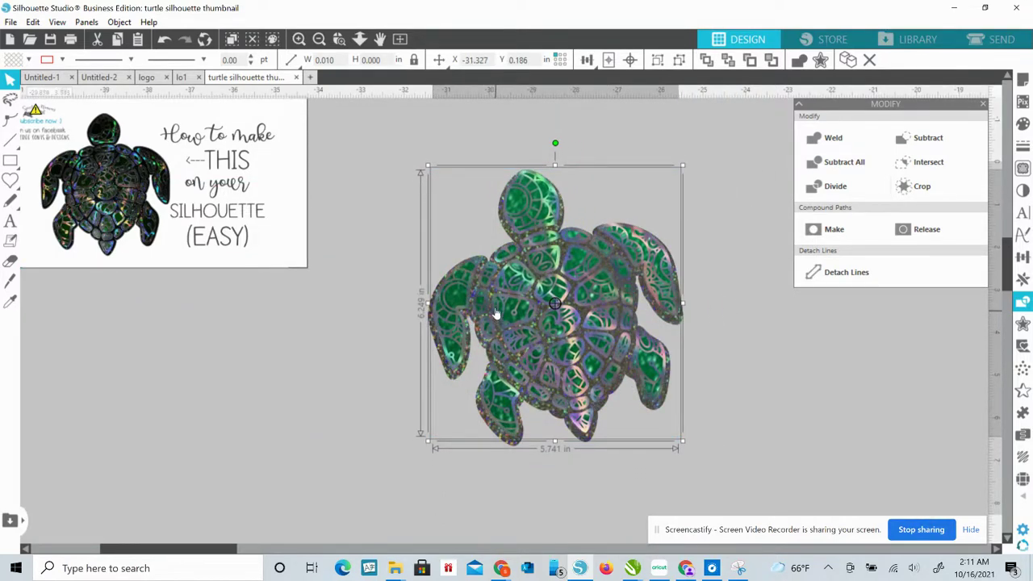
pyautogui.moveTo(512, 277); pyautogui.dragTo(512, 283)
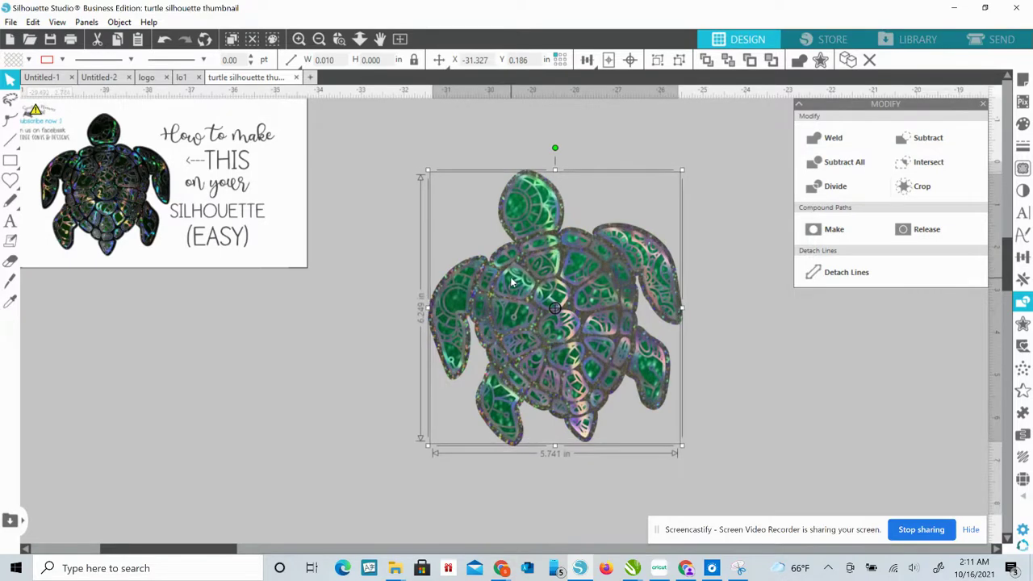
pyautogui.hotkey('ctrl', 'z')
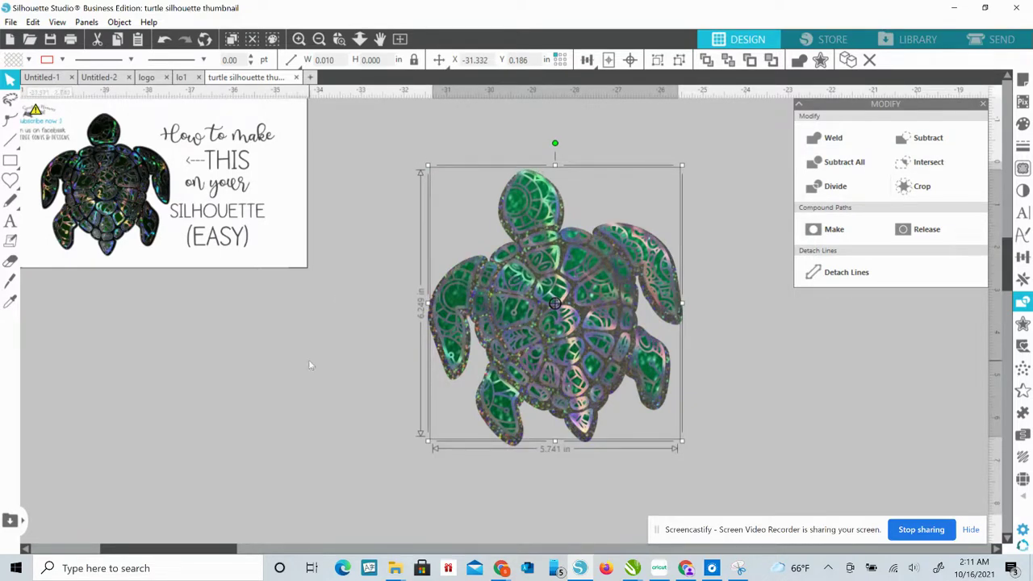
# Move the stacked turtle left and down.
pyautogui.click(321, 383)
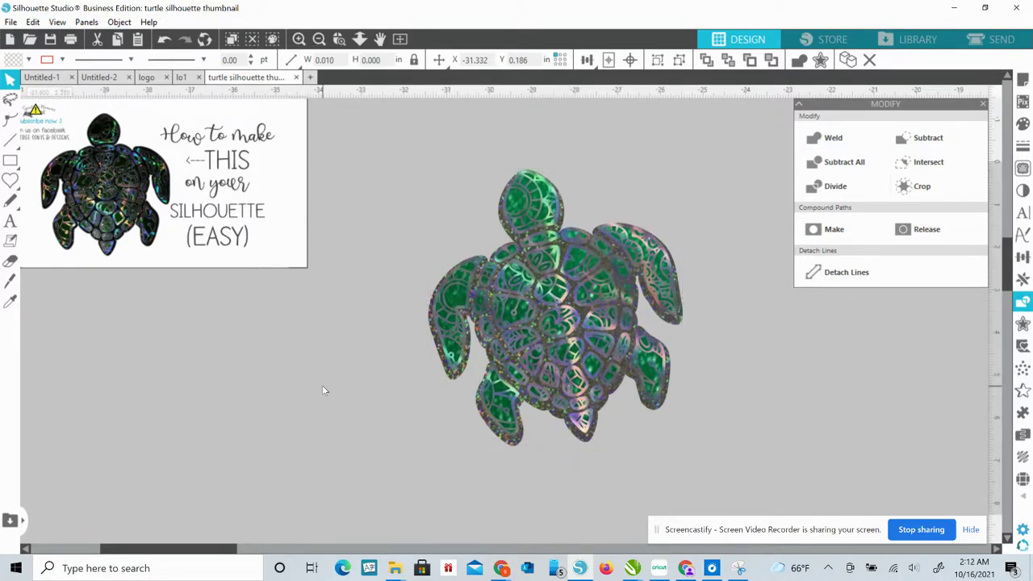
pyautogui.click(501, 211)
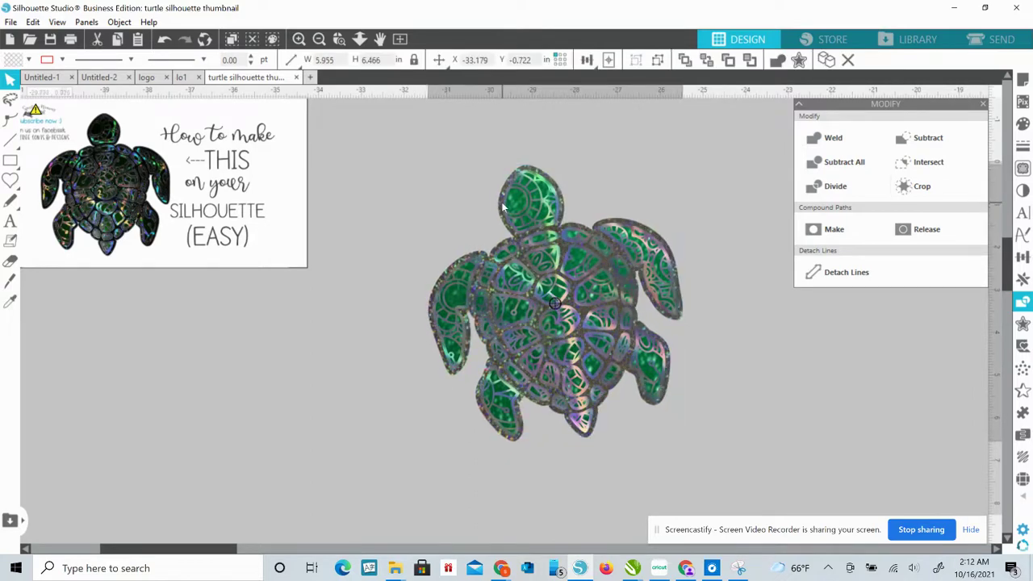
pyautogui.press('Escape')
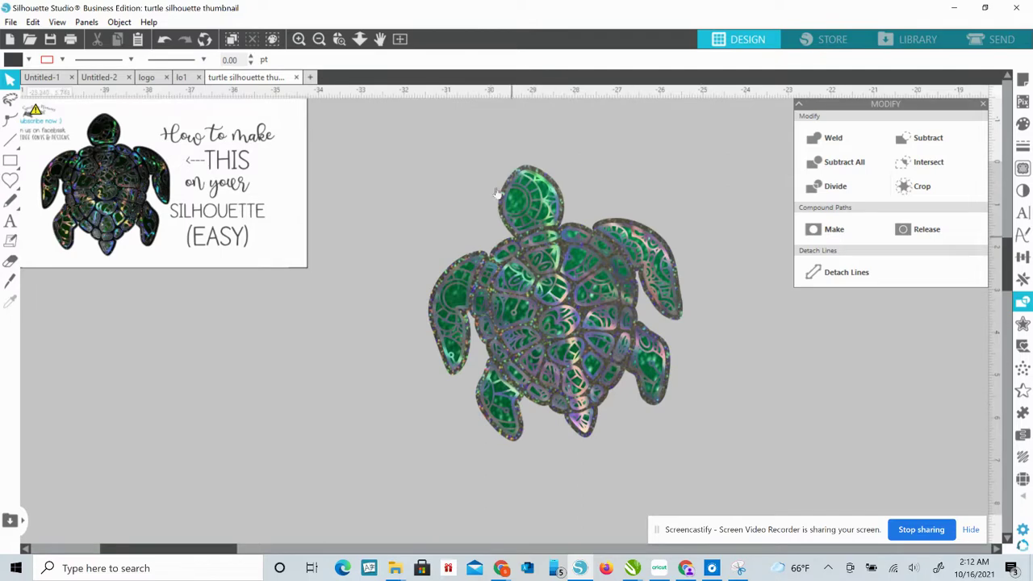
pyautogui.click(556, 247)
pyautogui.moveTo(557, 246); pyautogui.dragTo(350, 317)
# Pull the holographic, green and dark glitter turtle layers apart from the stack.
pyautogui.click(662, 379)
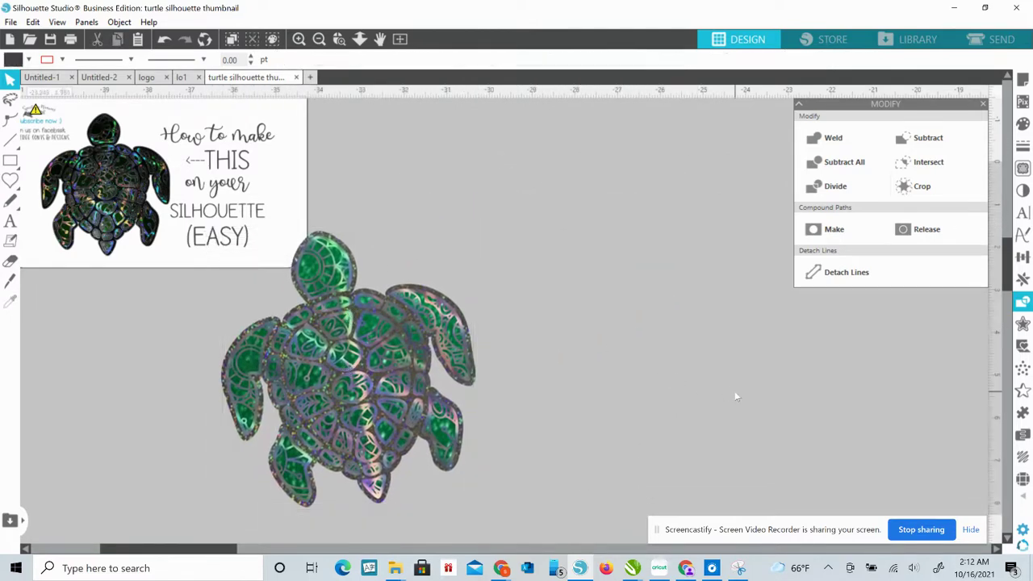
pyautogui.moveTo(418, 373); pyautogui.dragTo(246, 373)
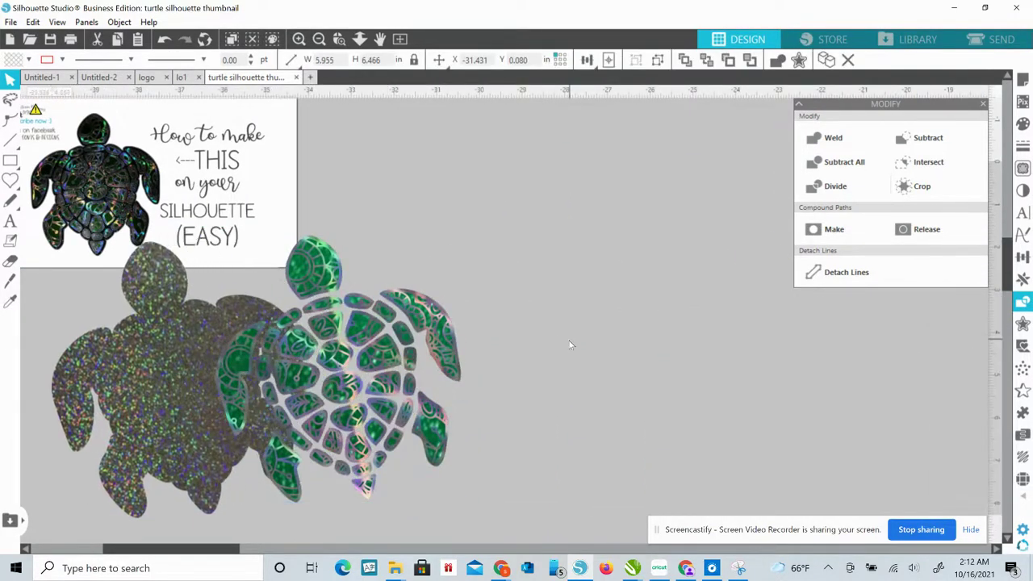
pyautogui.moveTo(368, 347); pyautogui.dragTo(686, 287)
pyautogui.moveTo(359, 314); pyautogui.dragTo(200, 326)
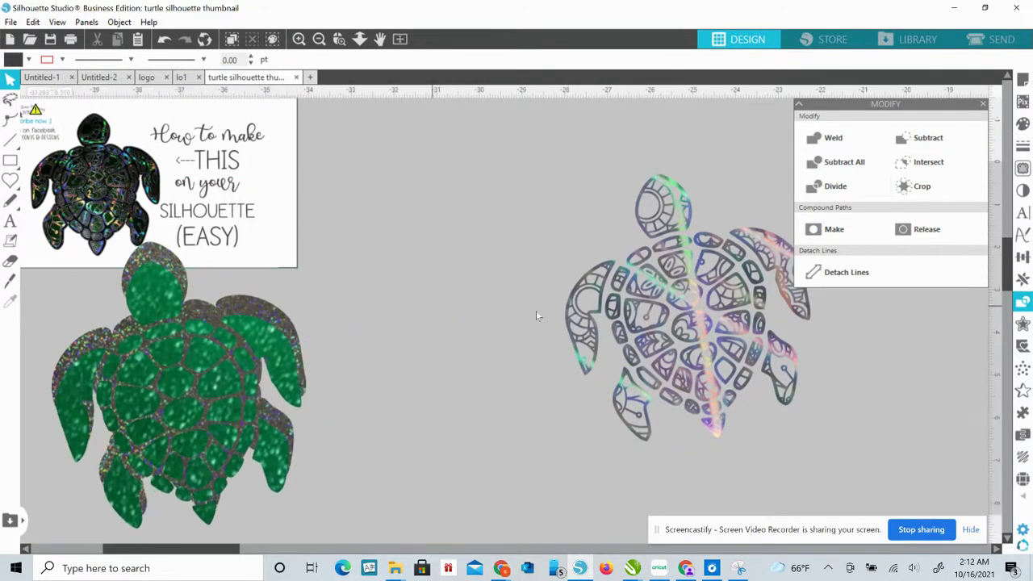
pyautogui.moveTo(658, 314); pyautogui.dragTo(583, 321)
pyautogui.moveTo(233, 388); pyautogui.dragTo(494, 351)
pyautogui.moveTo(575, 334); pyautogui.dragTo(693, 286)
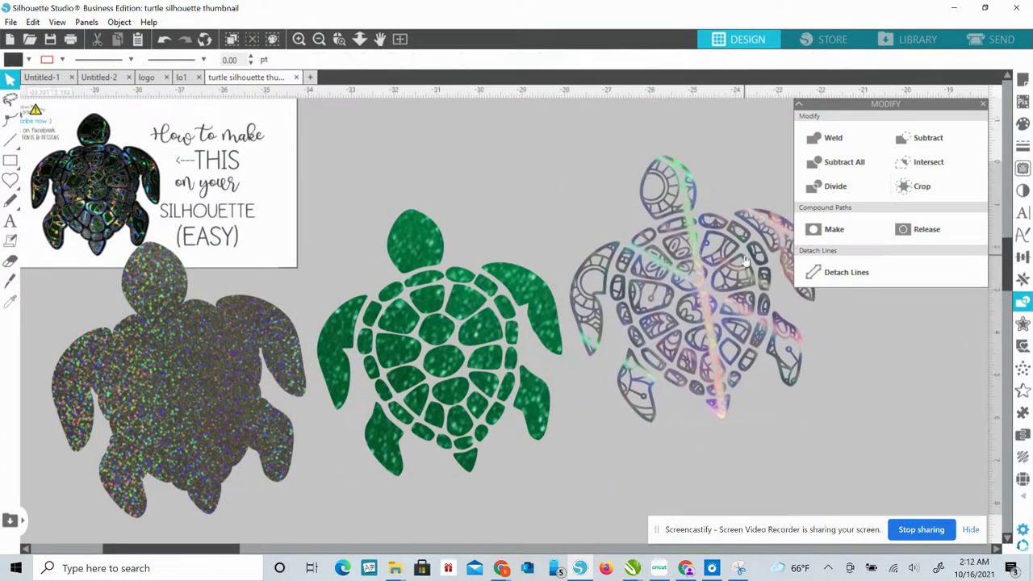
# Close the Modify panel and space the three turtles evenly across the canvas.
pyautogui.click(984, 106)
pyautogui.moveTo(606, 251); pyautogui.dragTo(713, 231)
pyautogui.moveTo(396, 316); pyautogui.dragTo(482, 305)
pyautogui.moveTo(172, 370); pyautogui.dragTo(224, 369)
pyautogui.moveTo(298, 380); pyautogui.dragTo(341, 380)
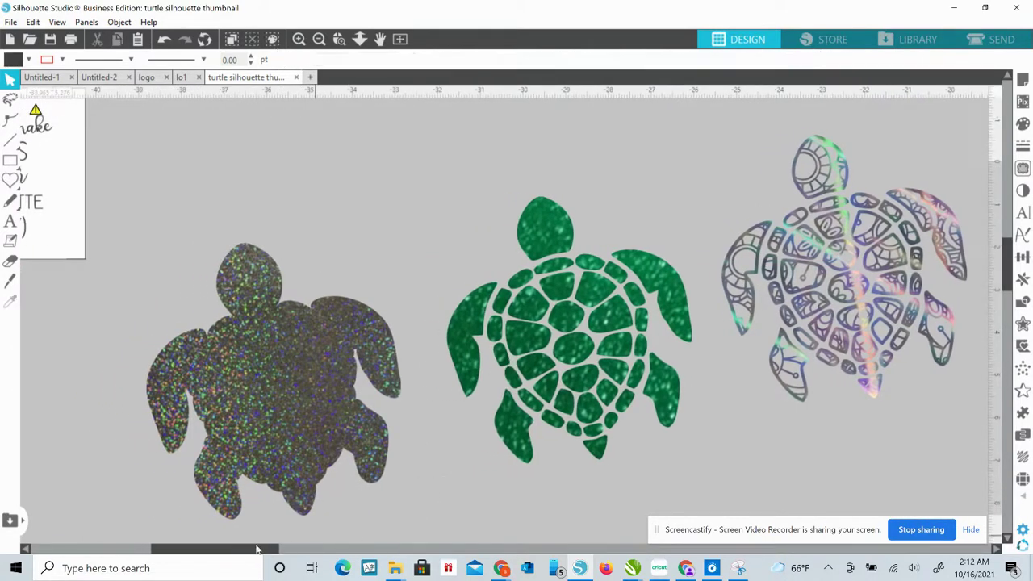
# Lay the holographic mandala turtle over the green glitter turtle.
pyautogui.click(832, 263)
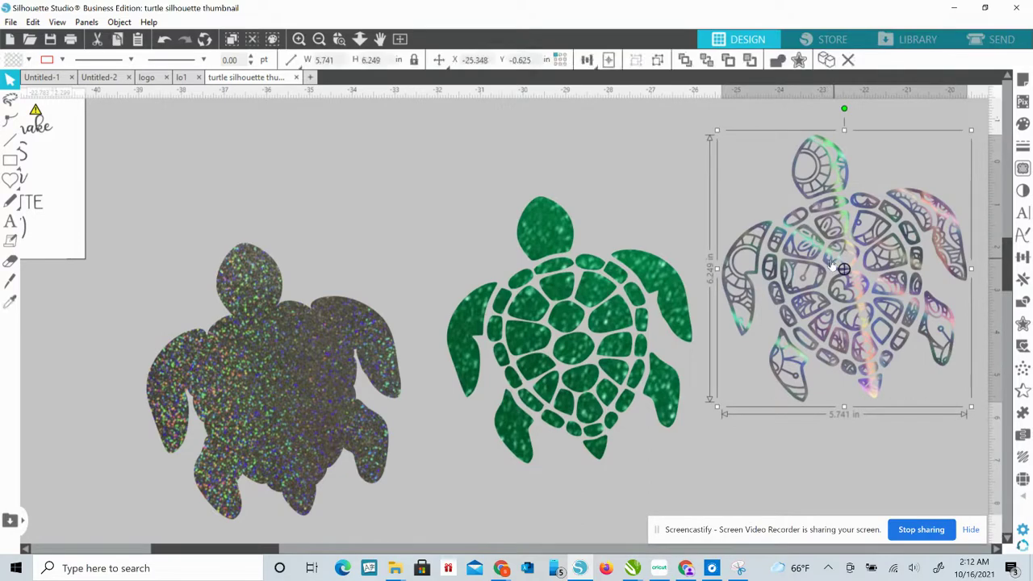
pyautogui.moveTo(832, 263); pyautogui.dragTo(560, 326)
pyautogui.click(783, 211)
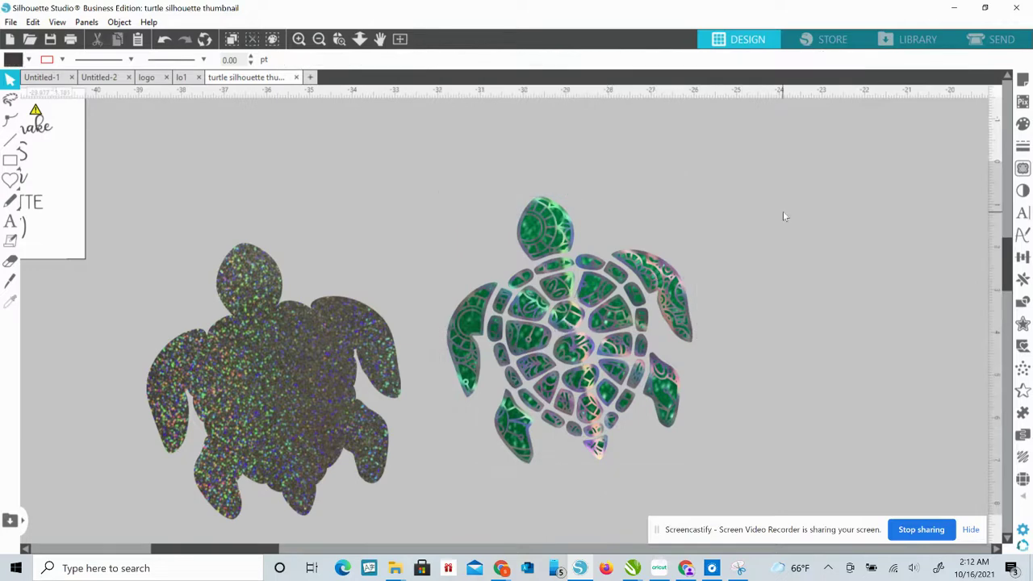
# Stack both layers onto the dark glitter turtle and move the finished turtle to the centre.
pyautogui.moveTo(447, 114); pyautogui.dragTo(586, 317)
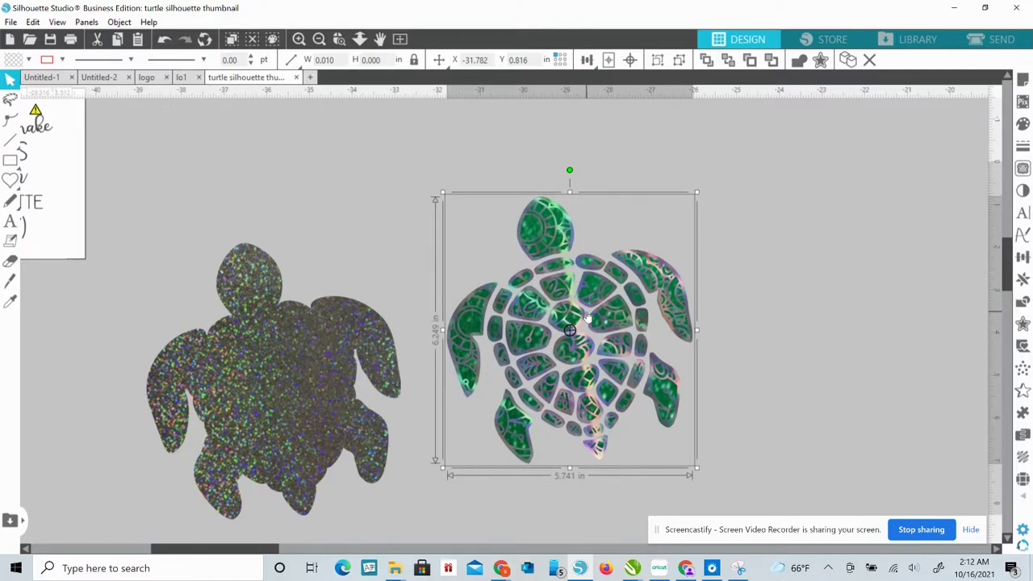
pyautogui.moveTo(587, 317); pyautogui.dragTo(293, 369)
pyautogui.click(542, 265)
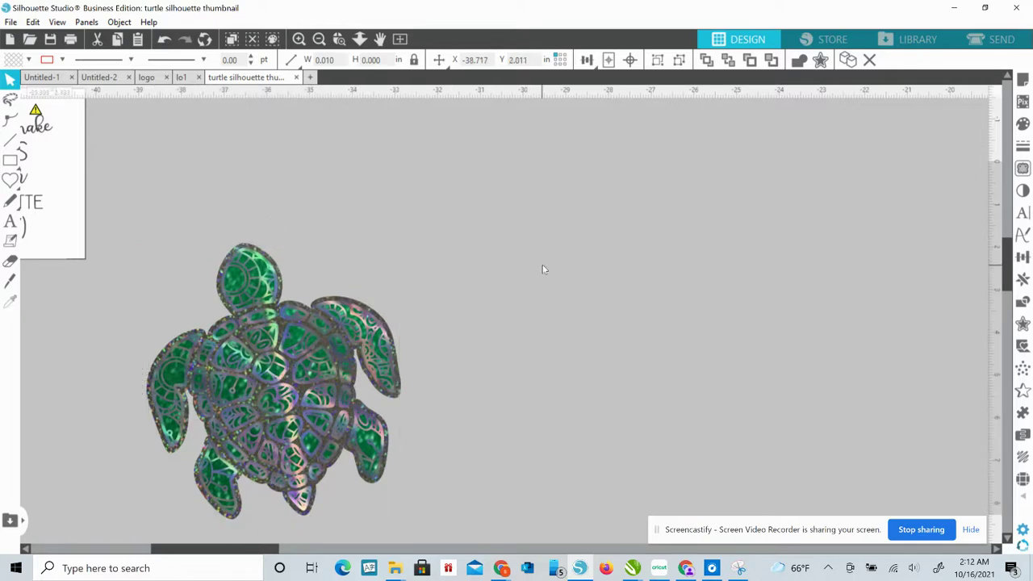
pyautogui.click(292, 368)
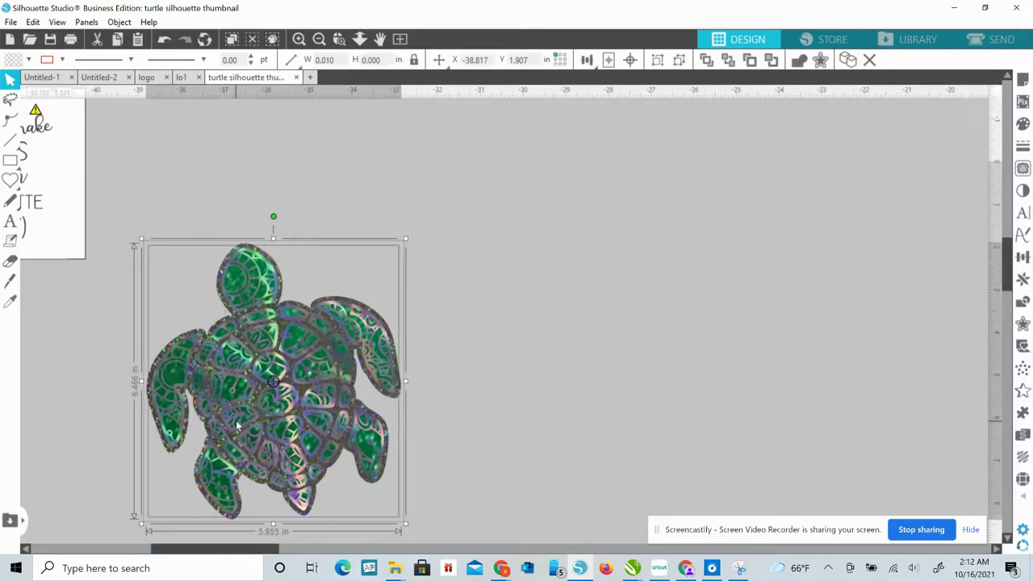
pyautogui.moveTo(237, 428); pyautogui.dragTo(488, 339)
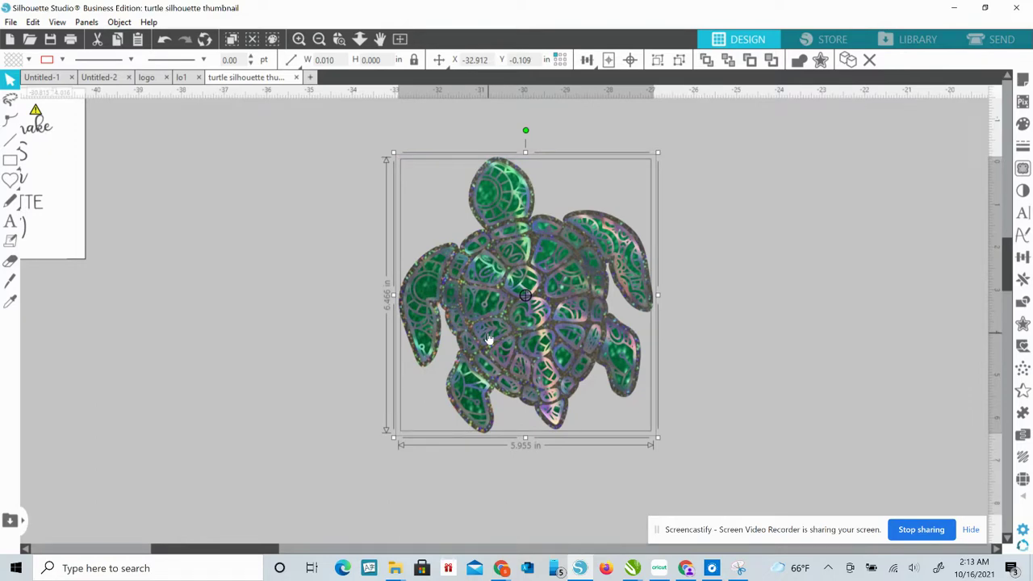
pyautogui.click(310, 208)
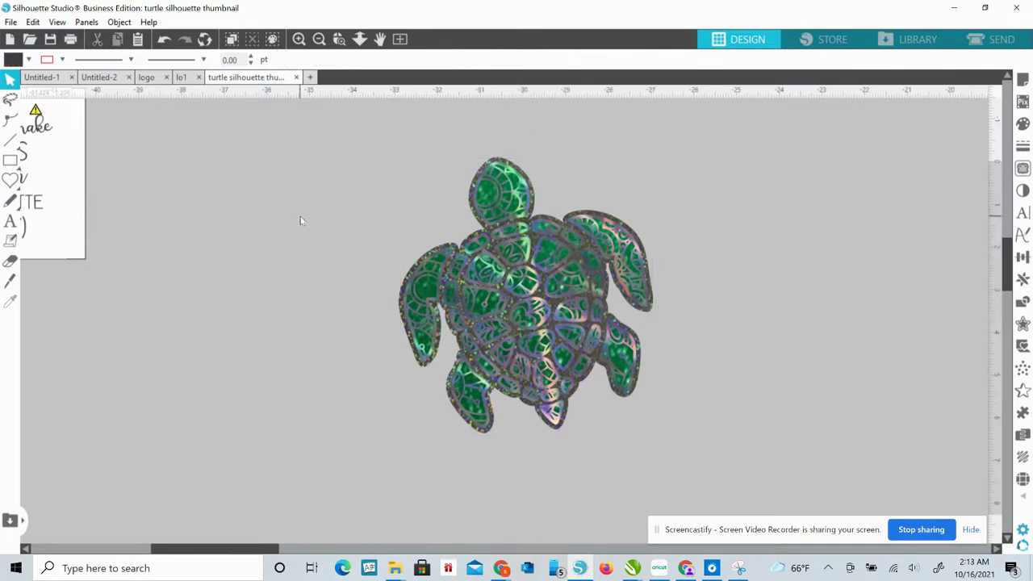
pyautogui.click(494, 161)
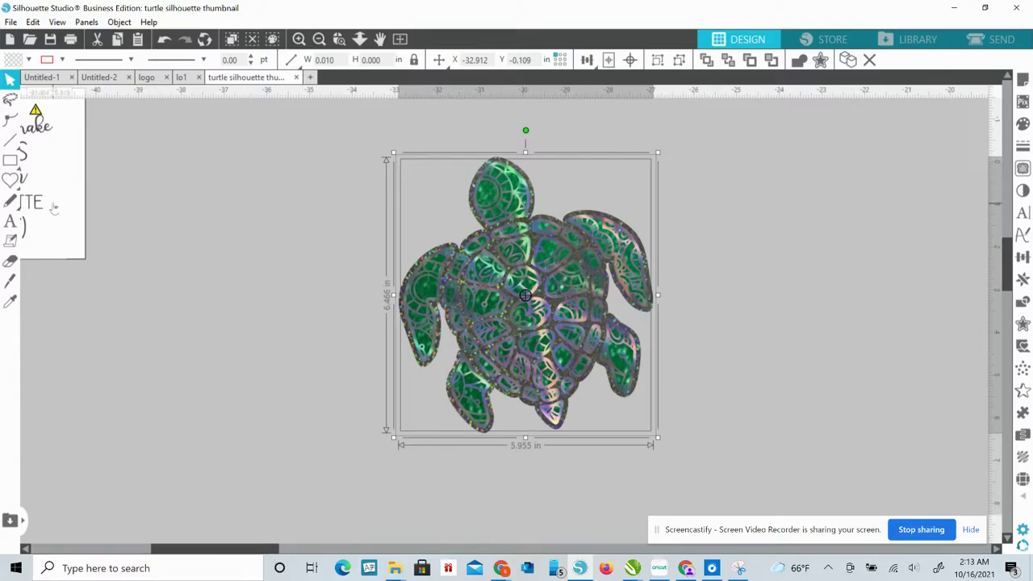
# Place the how-to thumbnail behind the turtle and scale it to 14.935 × 8.428 in.
pyautogui.moveTo(54, 208); pyautogui.dragTo(308, 264)
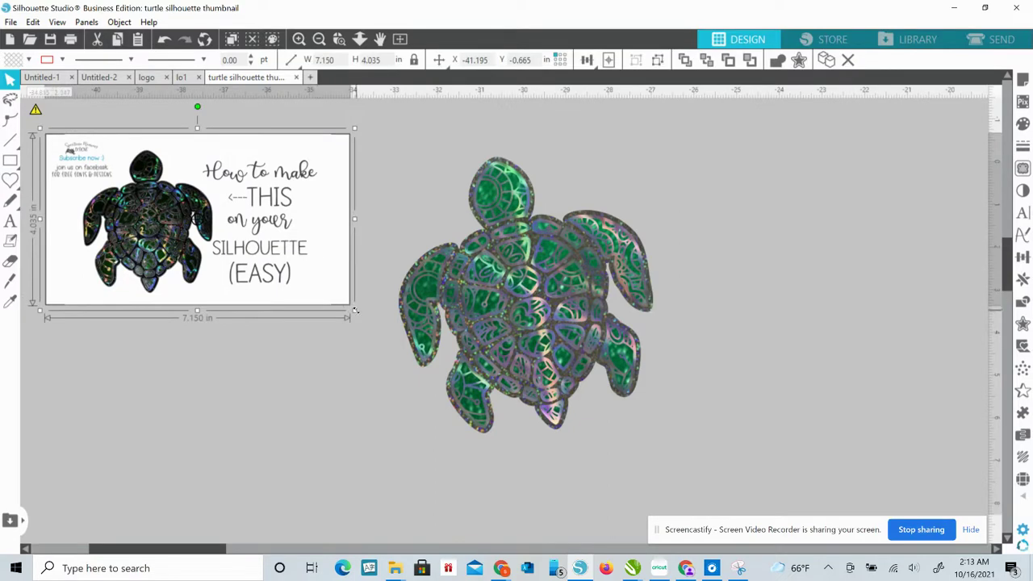
pyautogui.moveTo(356, 312); pyautogui.dragTo(702, 467)
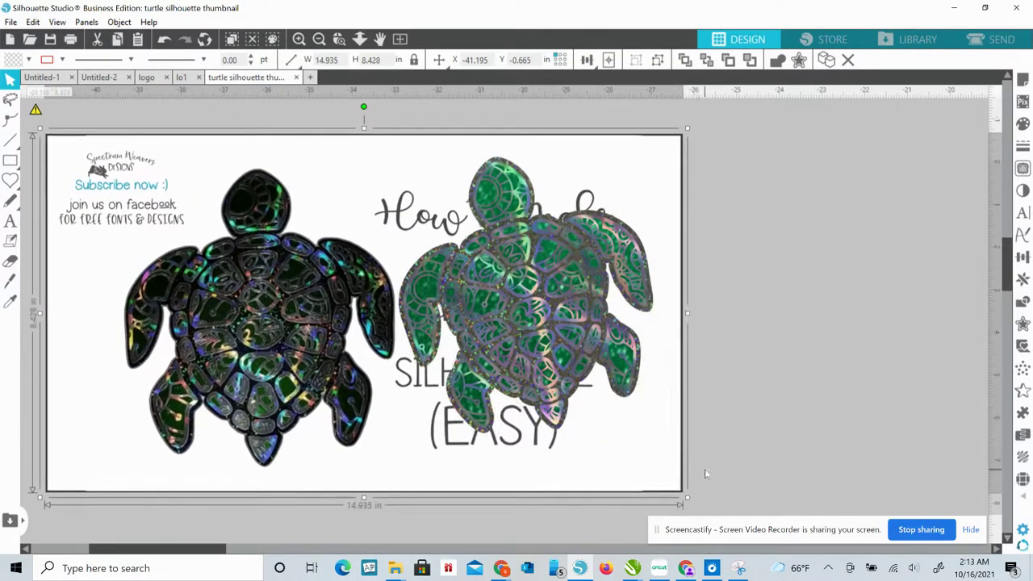